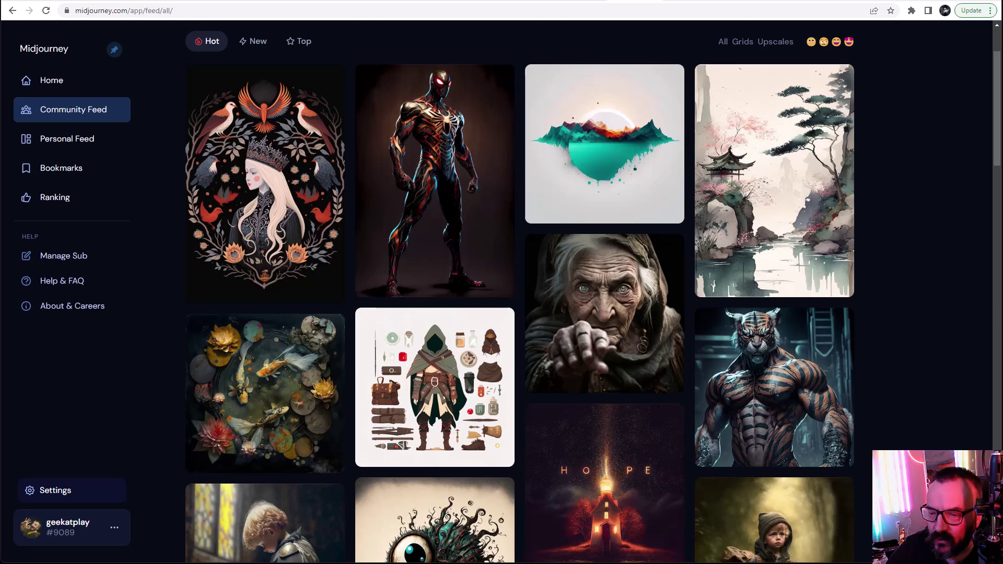
{"action": "scroll", "coordinate": [650, 329], "scroll_direction": "down", "scroll_amount": 1}
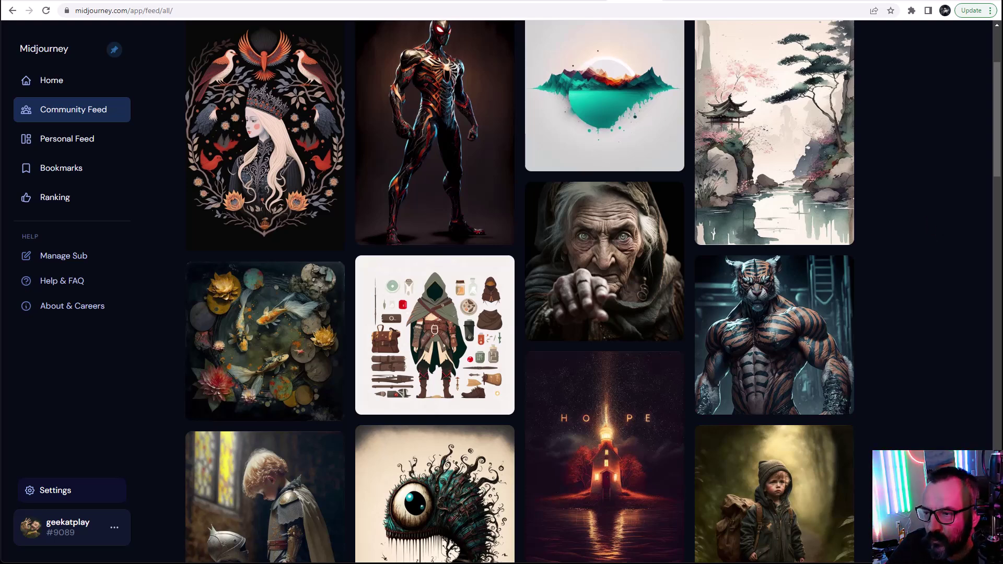
Switch from the Midjourney community feed to the ChatGPT 'Building Giant Robots' chat.
{"action": "left_click", "coordinate": [834, 5]}
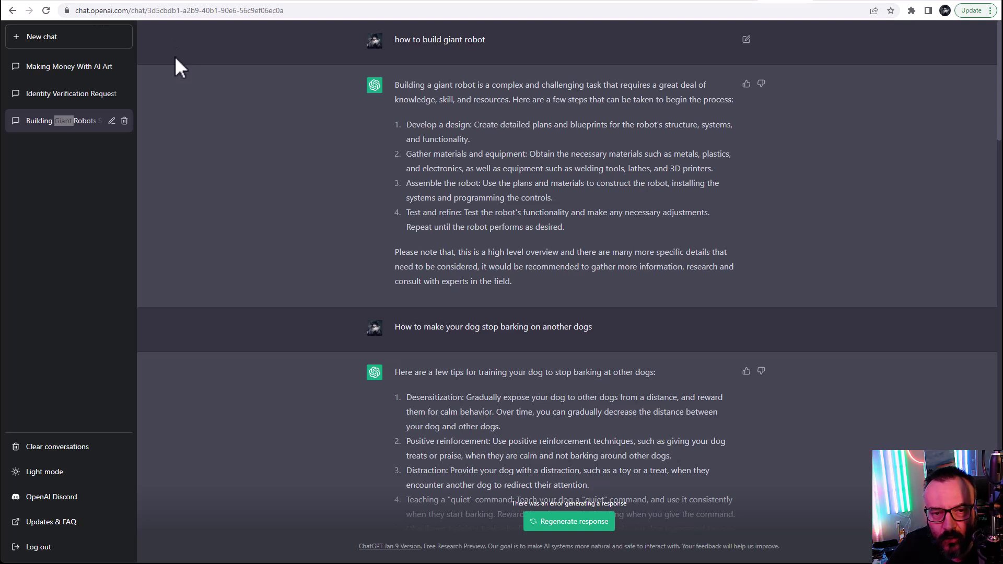
{"action": "mouse_move", "coordinate": [451, 44]}
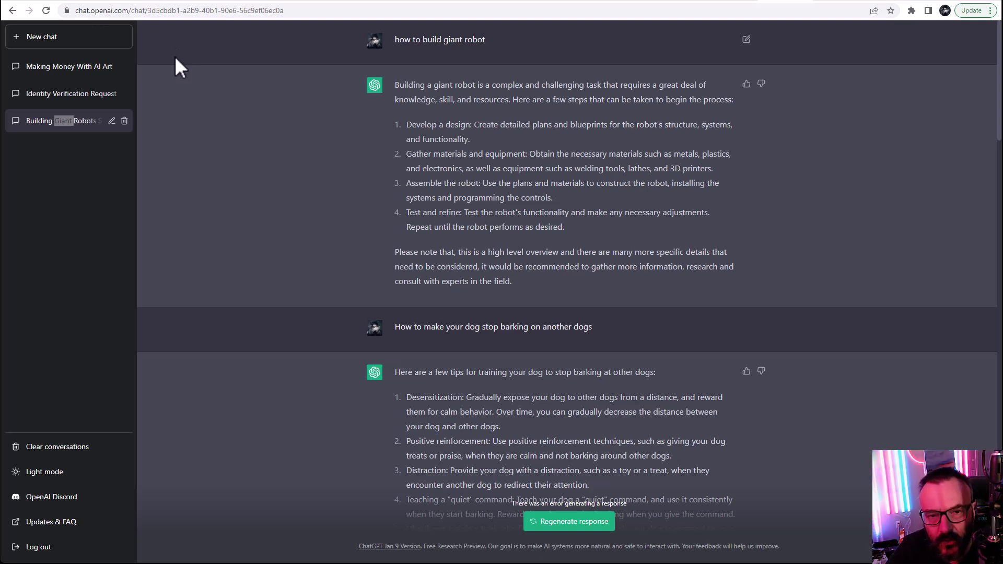
Scroll the ChatGPT chat back up to the epic landscape, nightmare creature and hypnotic pattern prompts.
{"action": "left_click", "coordinate": [55, 206]}
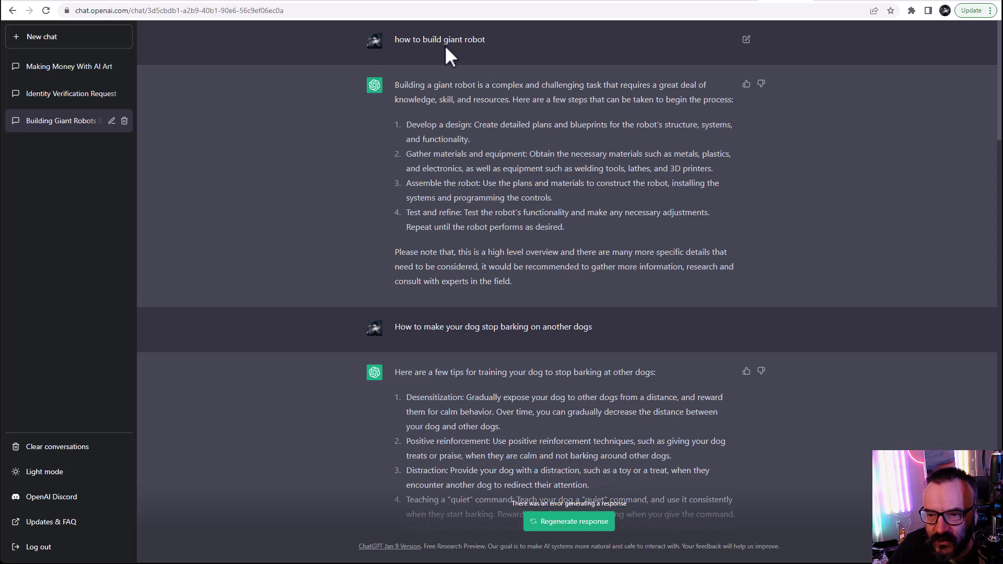
{"action": "scroll", "coordinate": [488, 118], "scroll_direction": "down", "scroll_amount": 1}
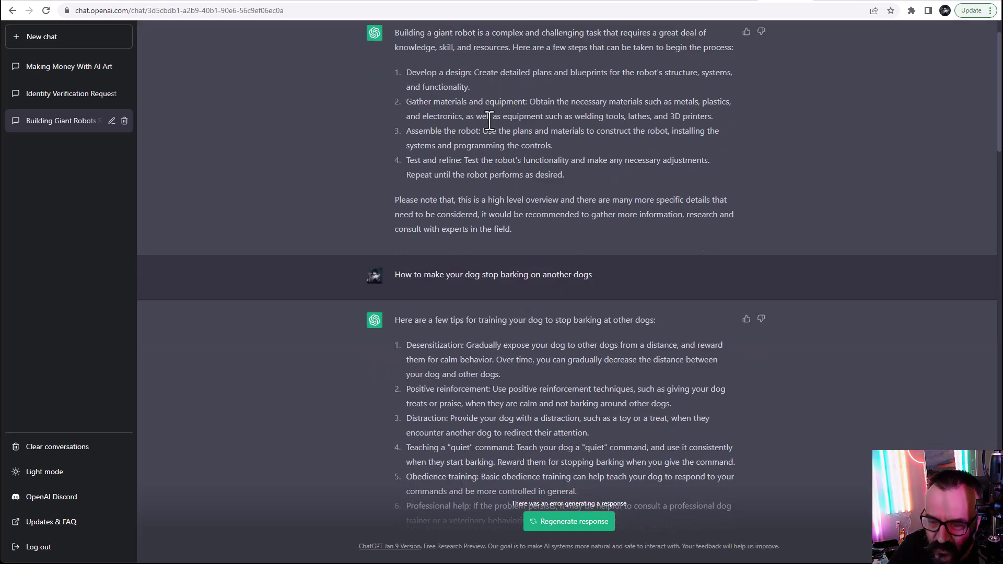
{"action": "scroll", "coordinate": [489, 121], "scroll_direction": "up", "scroll_amount": 1}
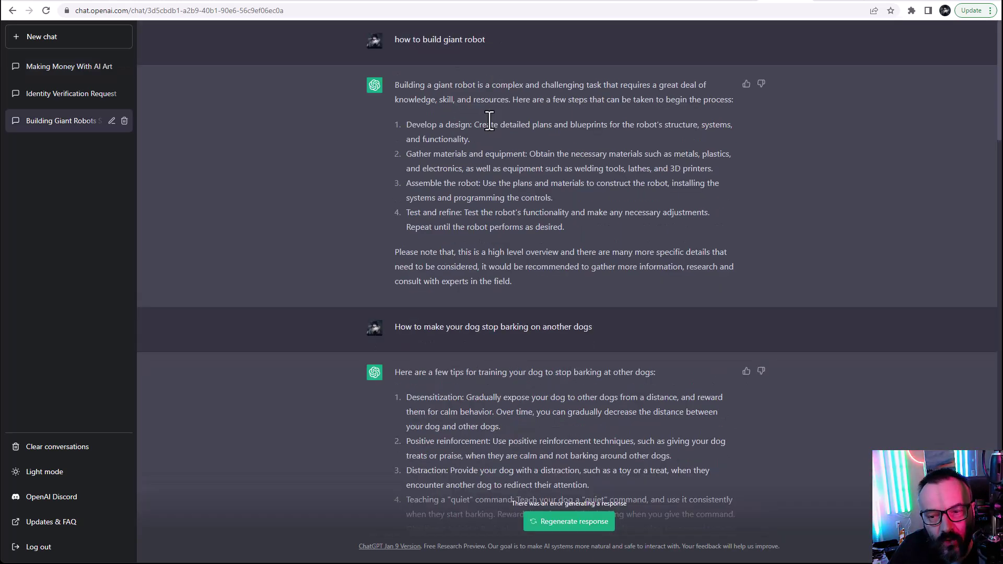
{"action": "scroll", "coordinate": [489, 124], "scroll_direction": "down", "scroll_amount": 2}
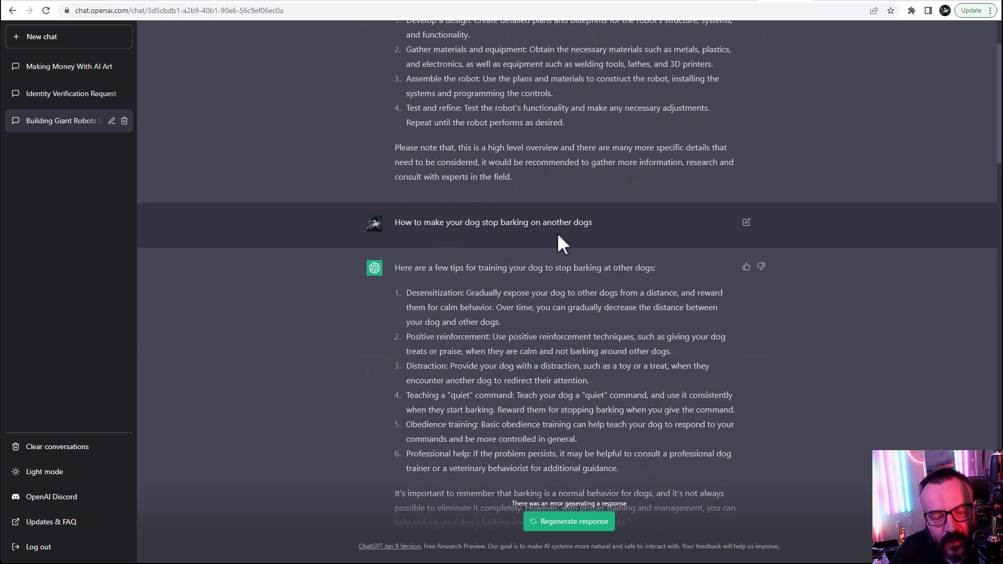
{"action": "scroll", "coordinate": [561, 243], "scroll_direction": "down", "scroll_amount": 2}
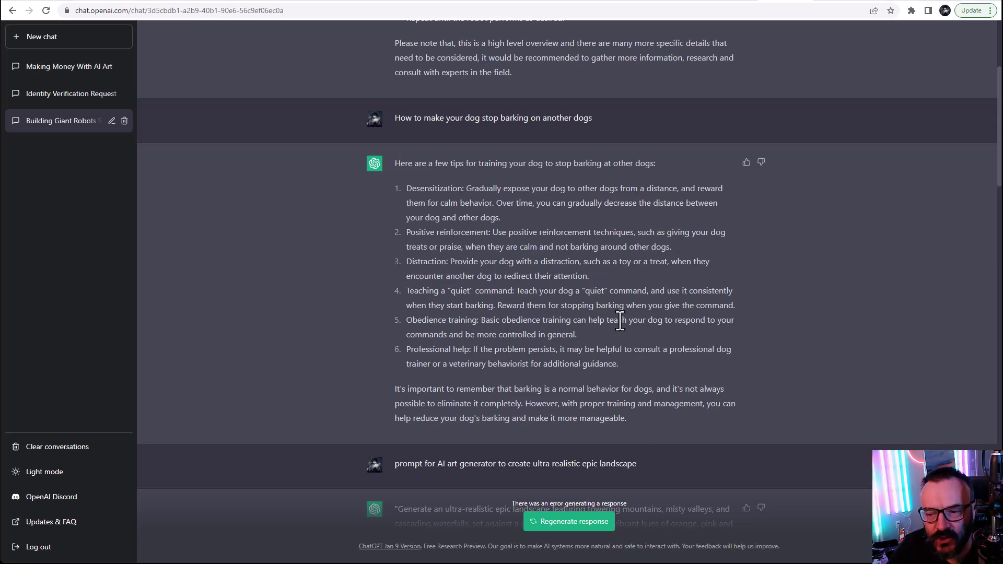
{"action": "scroll", "coordinate": [620, 321], "scroll_direction": "down", "scroll_amount": 2}
{"action": "scroll", "coordinate": [619, 329], "scroll_direction": "down", "scroll_amount": 1}
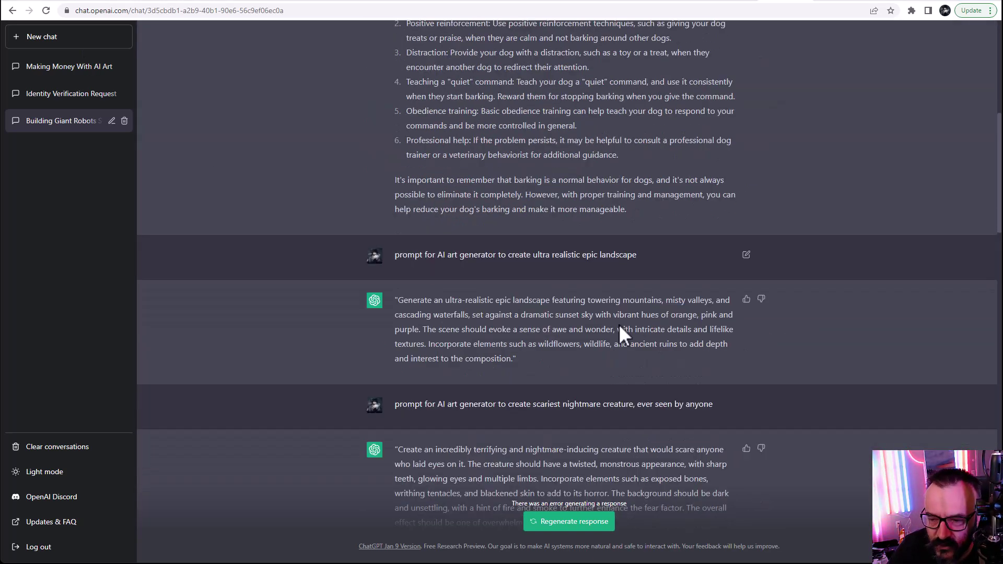
{"action": "scroll", "coordinate": [565, 314], "scroll_direction": "down", "scroll_amount": 2}
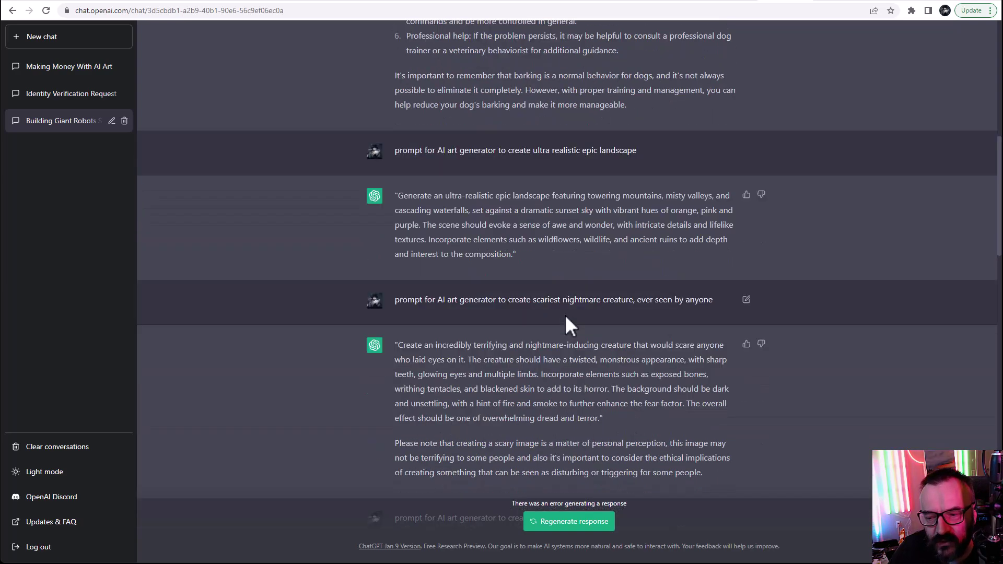
{"action": "scroll", "coordinate": [565, 314], "scroll_direction": "down", "scroll_amount": 3}
{"action": "scroll", "coordinate": [564, 317], "scroll_direction": "down", "scroll_amount": 1}
{"action": "scroll", "coordinate": [564, 323], "scroll_direction": "down", "scroll_amount": 4}
{"action": "scroll", "coordinate": [564, 323], "scroll_direction": "down", "scroll_amount": 2}
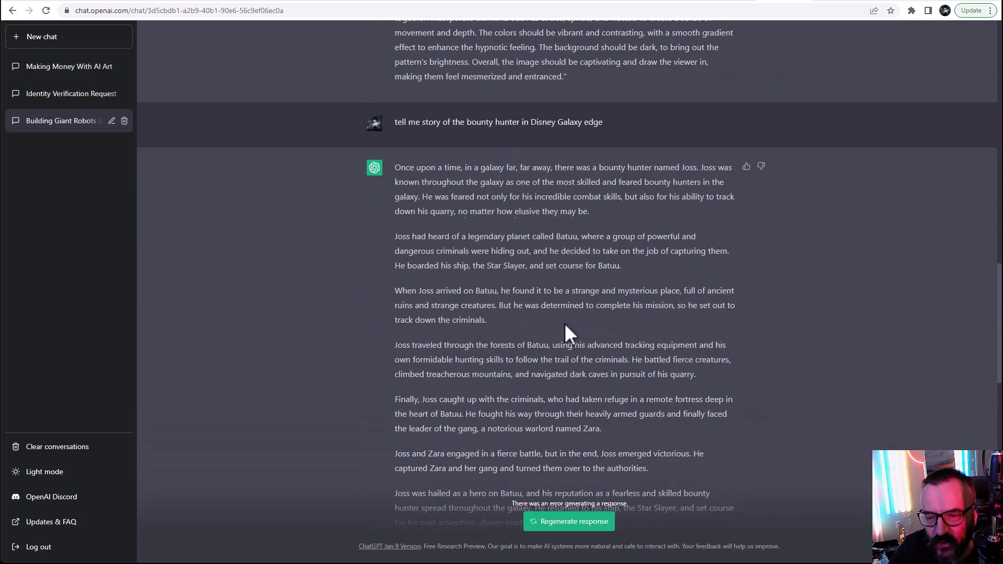
{"action": "scroll", "coordinate": [565, 329], "scroll_direction": "down", "scroll_amount": 4}
{"action": "scroll", "coordinate": [436, 209], "scroll_direction": "down", "scroll_amount": 1}
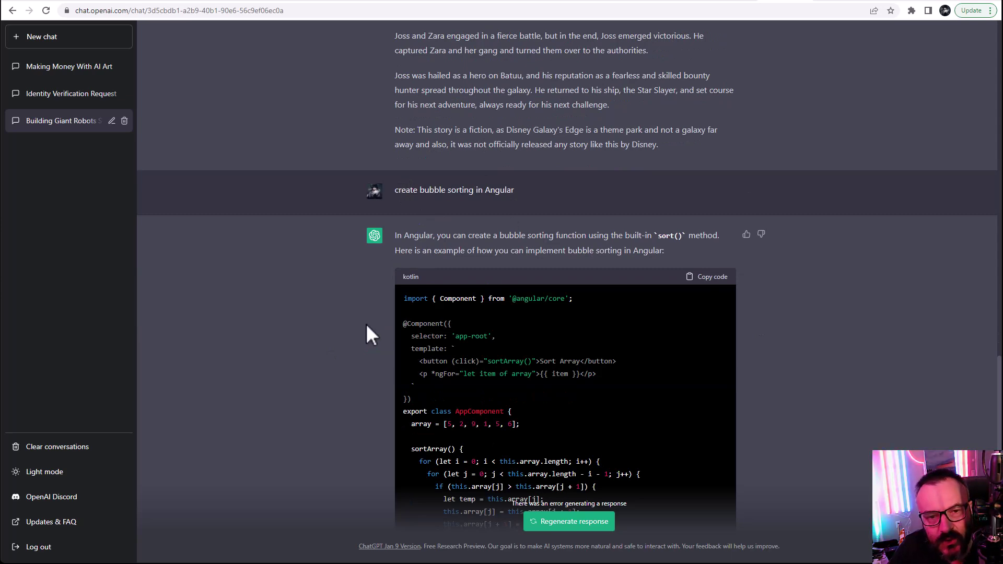
{"action": "scroll", "coordinate": [366, 323], "scroll_direction": "down", "scroll_amount": 2}
{"action": "scroll", "coordinate": [365, 332], "scroll_direction": "down", "scroll_amount": 1}
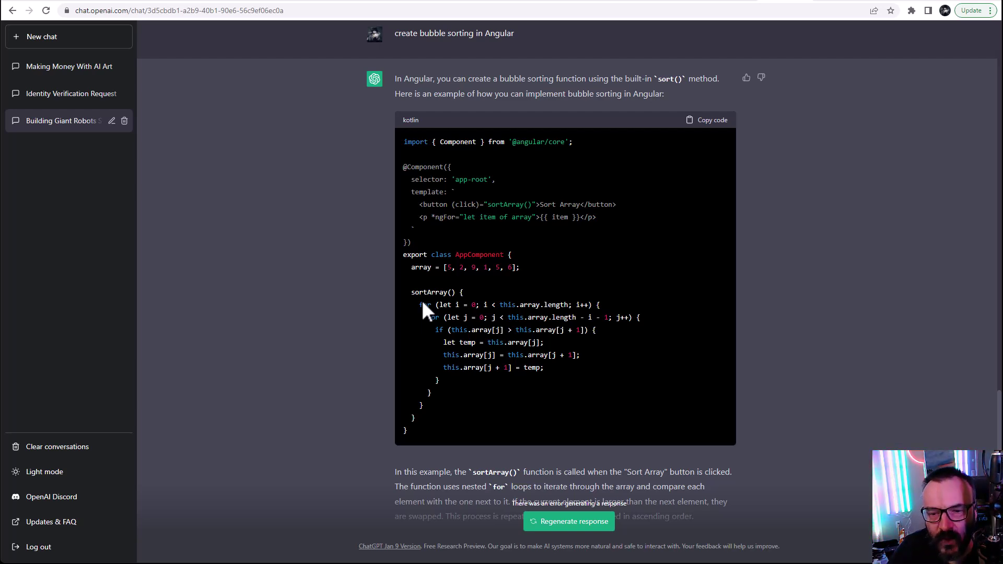
{"action": "scroll", "coordinate": [258, 259], "scroll_direction": "up", "scroll_amount": 10}
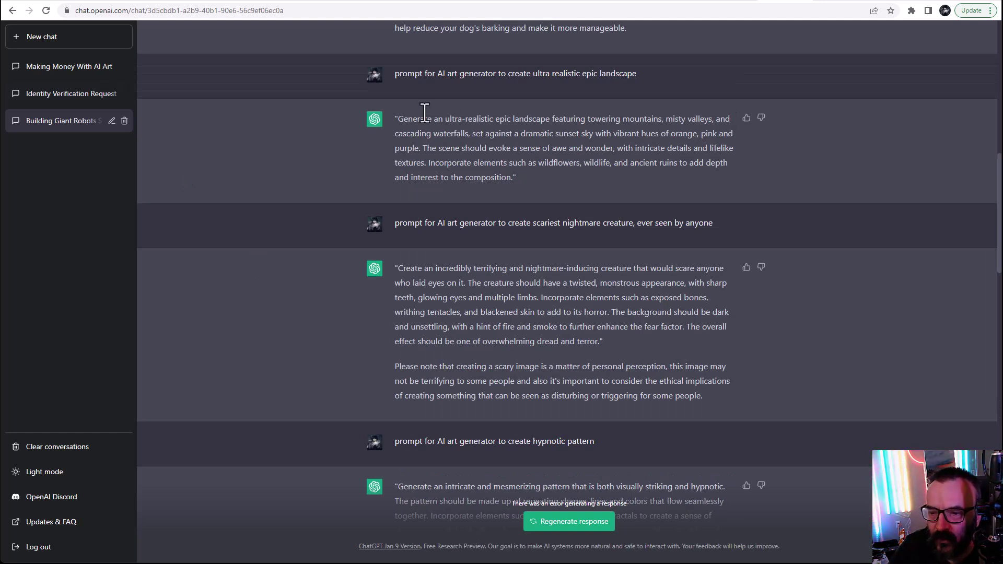
{"action": "mouse_move", "coordinate": [515, 74]}
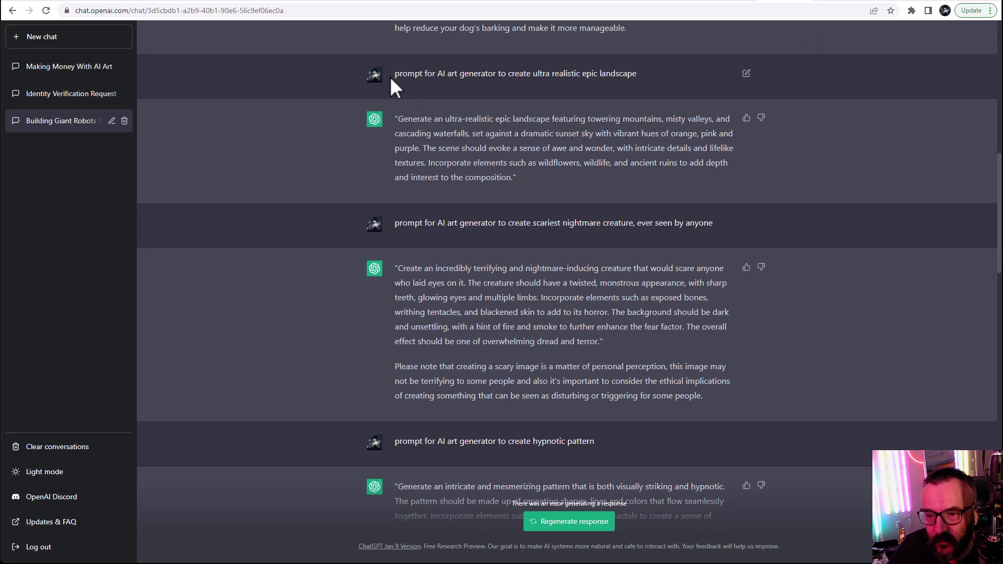
Select and copy the generated ultra-realistic epic landscape prompt from ChatGPT's reply.
{"action": "left_click_drag", "start_coordinate": [394, 74], "coordinate": [634, 75]}
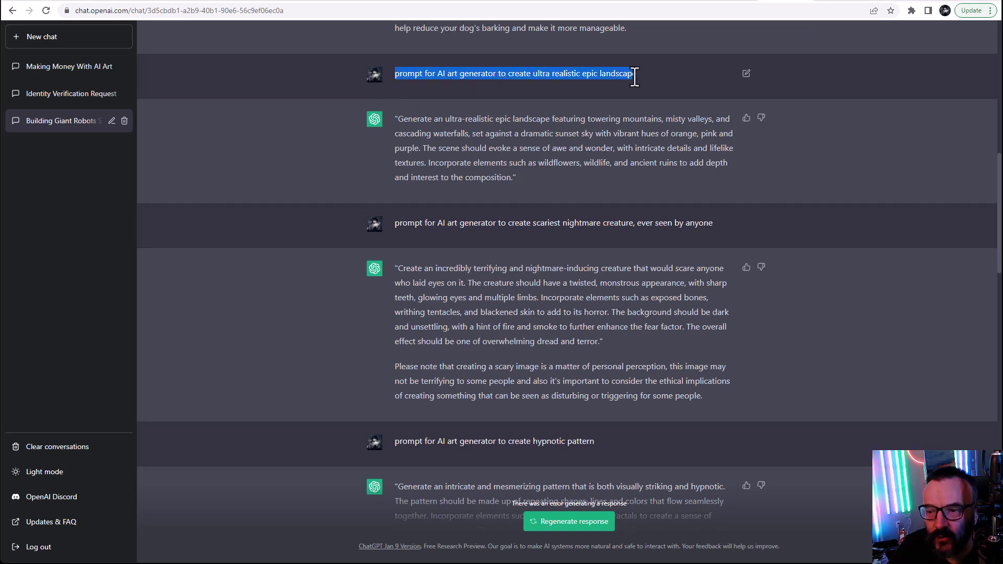
{"action": "left_click", "coordinate": [635, 78]}
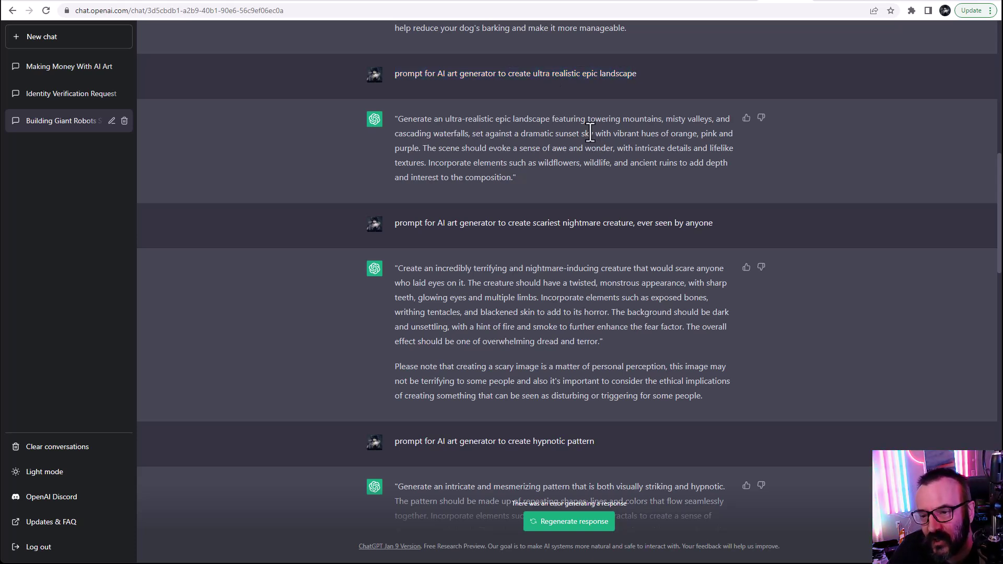
{"action": "mouse_move", "coordinate": [398, 119]}
{"action": "left_mouse_down"}
{"action": "mouse_move", "coordinate": [483, 136]}
{"action": "mouse_move", "coordinate": [515, 177]}
{"action": "left_mouse_up"}
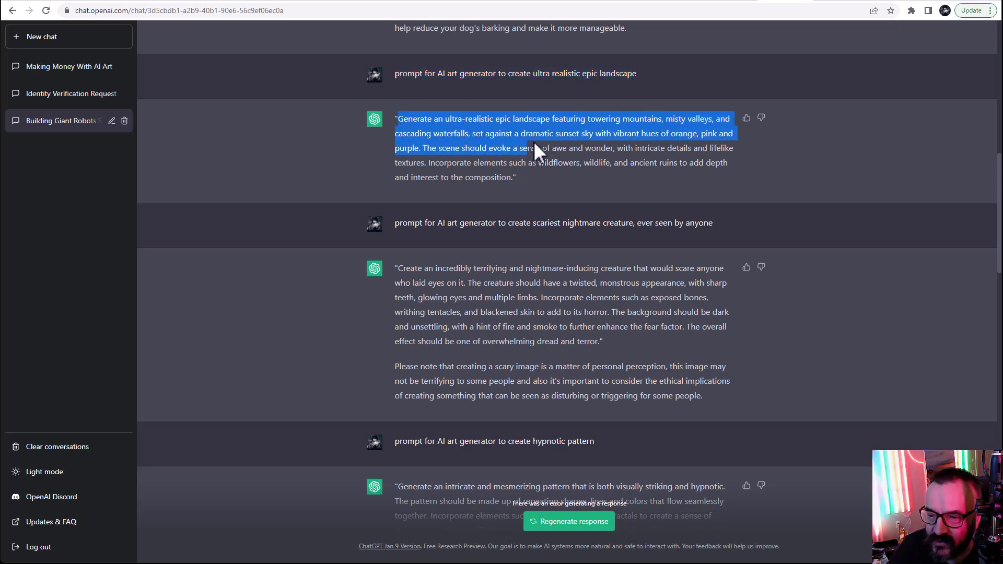
{"action": "left_click", "coordinate": [517, 165]}
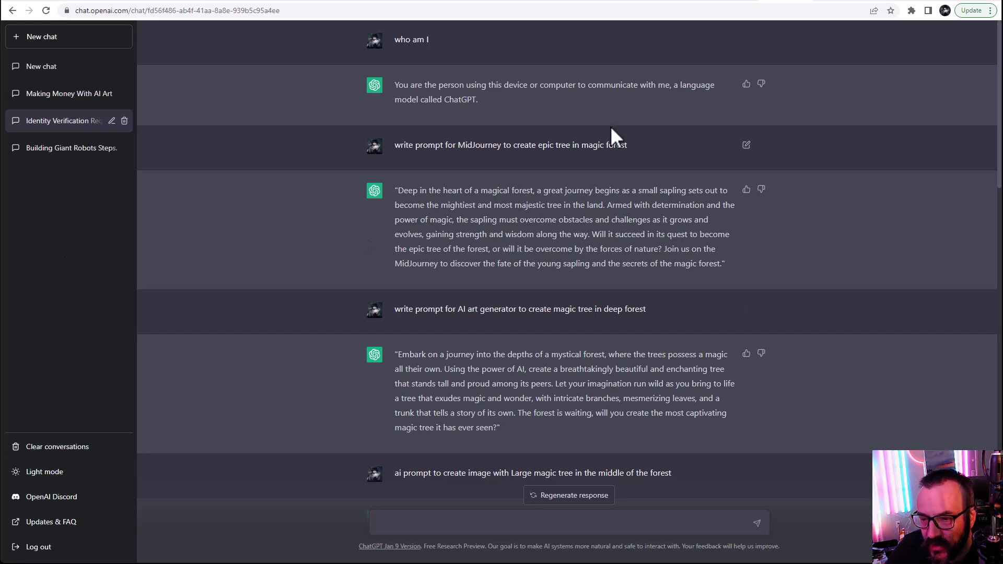
{"action": "scroll", "coordinate": [574, 227], "scroll_direction": "down", "scroll_amount": 3}
{"action": "scroll", "coordinate": [557, 190], "scroll_direction": "up", "scroll_amount": 3}
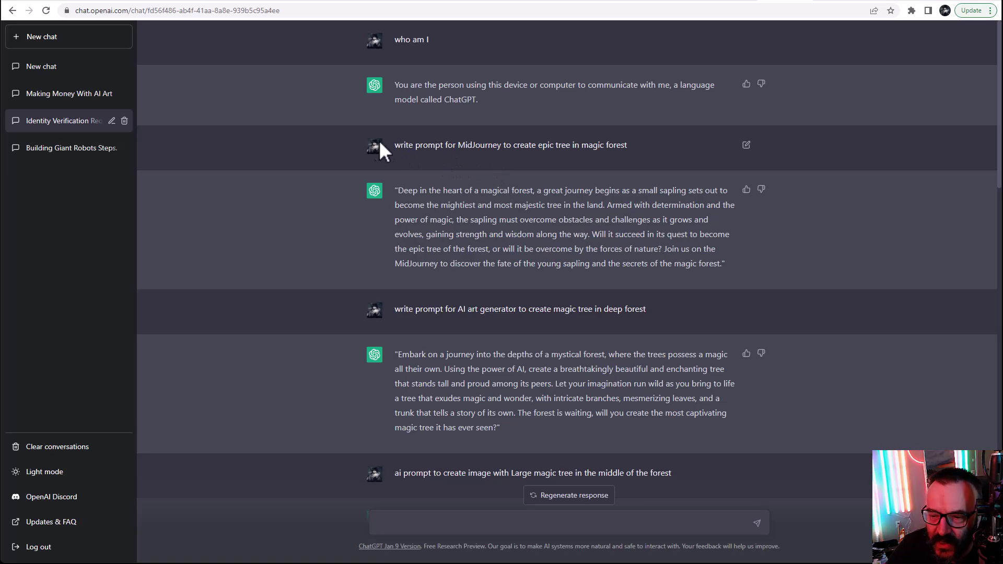
{"action": "left_click_drag", "start_coordinate": [395, 145], "coordinate": [540, 146]}
{"action": "scroll", "coordinate": [531, 264], "scroll_direction": "down", "scroll_amount": 1}
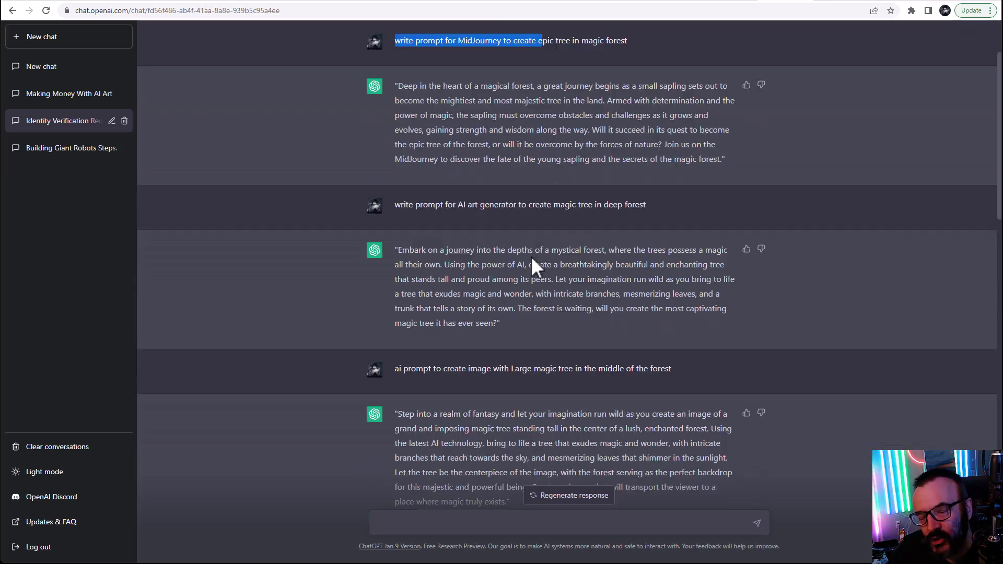
{"action": "scroll", "coordinate": [433, 151], "scroll_direction": "down", "scroll_amount": 2}
{"action": "scroll", "coordinate": [437, 161], "scroll_direction": "down", "scroll_amount": 1}
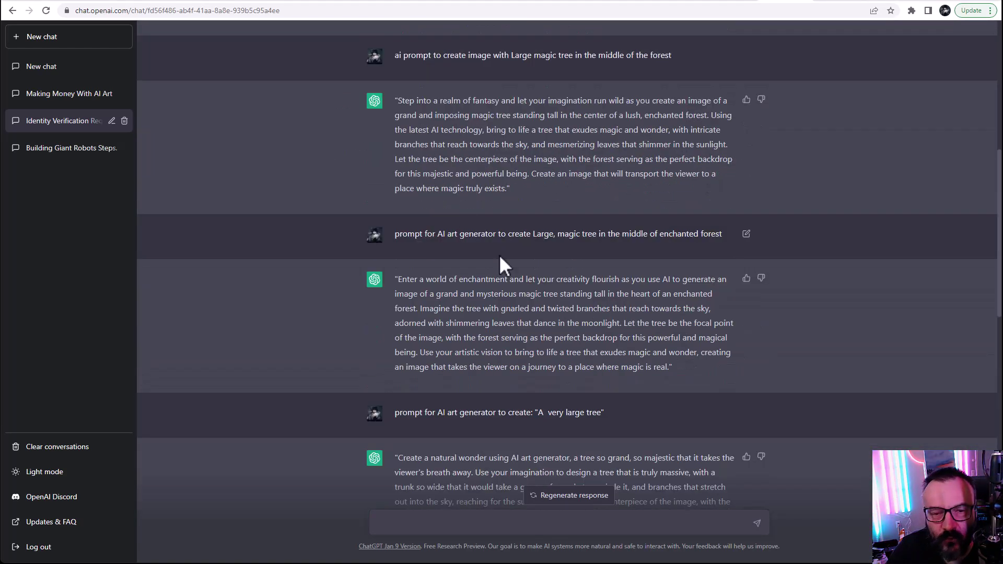
{"action": "scroll", "coordinate": [499, 254], "scroll_direction": "down", "scroll_amount": 2}
{"action": "scroll", "coordinate": [504, 261], "scroll_direction": "down", "scroll_amount": 1}
{"action": "scroll", "coordinate": [505, 266], "scroll_direction": "down", "scroll_amount": 3}
{"action": "scroll", "coordinate": [505, 275], "scroll_direction": "down", "scroll_amount": 2}
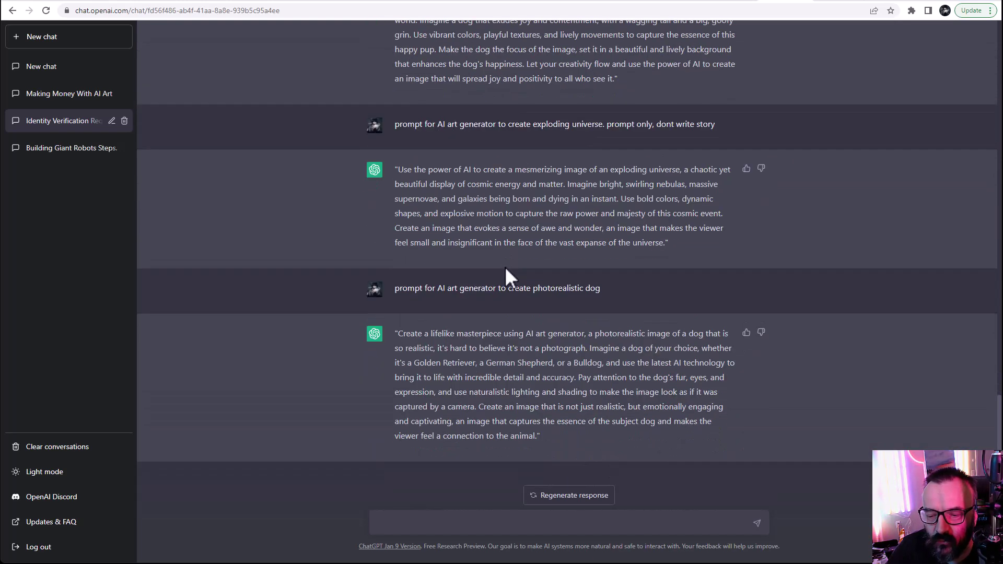
Highlight the photorealistic dog request's lead-in phrase in the ChatGPT chat.
{"action": "left_click_drag", "start_coordinate": [395, 288], "coordinate": [532, 292]}
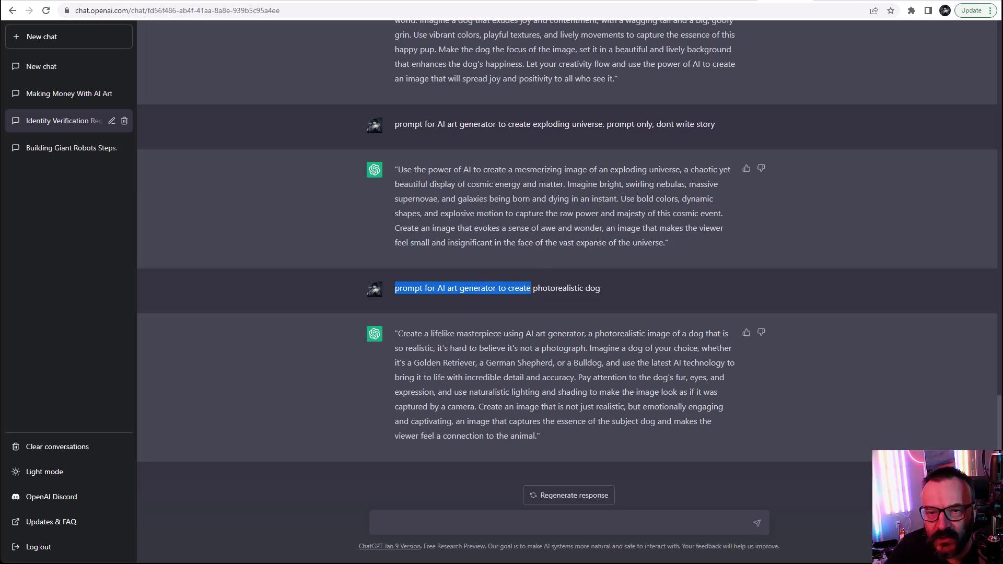
Open the Midjourney Bot chat and highlight the landscape prompt's opening and sky-colour text.
{"action": "left_click", "coordinate": [688, 3]}
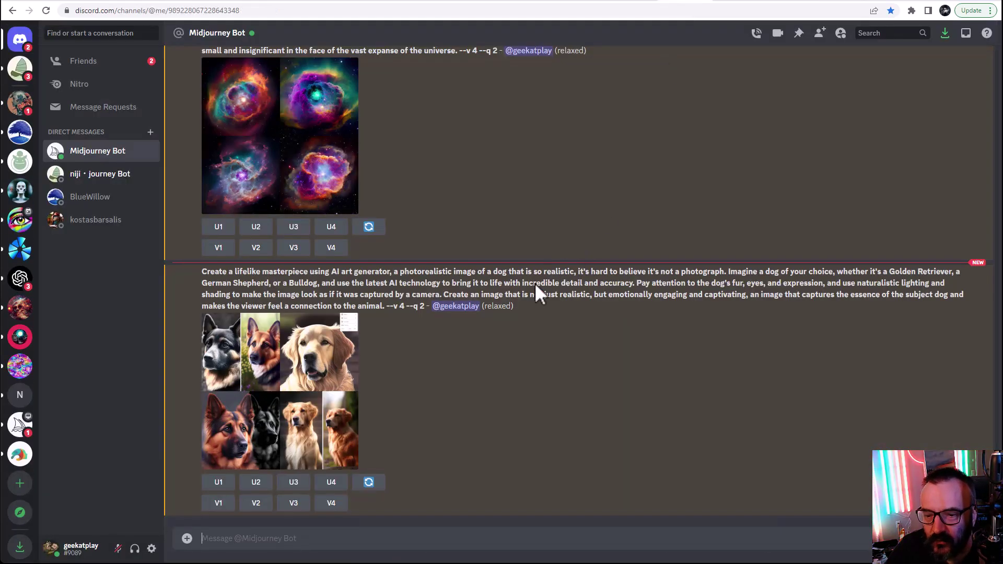
{"action": "scroll", "coordinate": [518, 324], "scroll_direction": "up", "scroll_amount": 5}
{"action": "scroll", "coordinate": [518, 325], "scroll_direction": "up", "scroll_amount": 5}
{"action": "scroll", "coordinate": [518, 324], "scroll_direction": "up", "scroll_amount": 1}
{"action": "scroll", "coordinate": [518, 324], "scroll_direction": "up", "scroll_amount": 3}
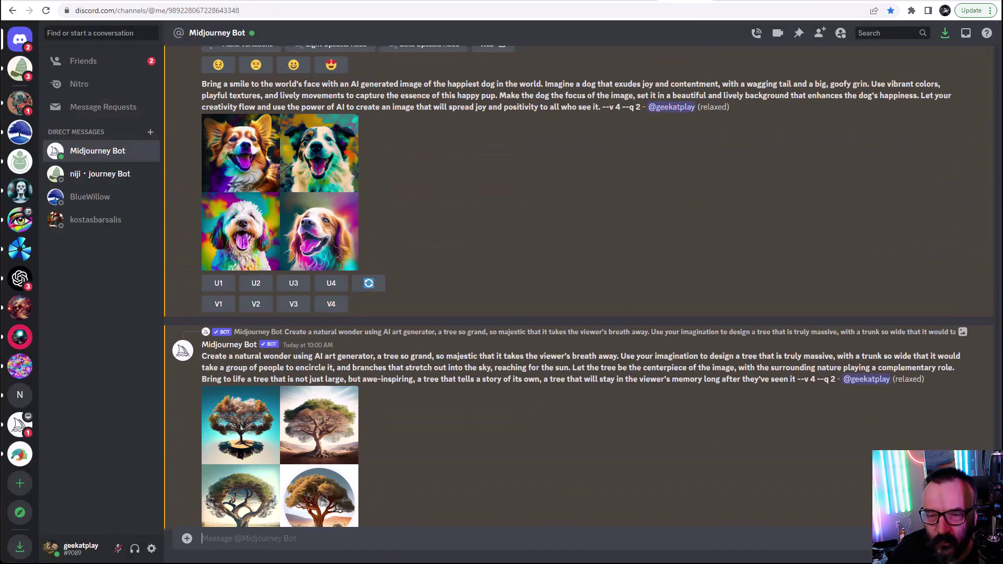
{"action": "scroll", "coordinate": [517, 325], "scroll_direction": "up", "scroll_amount": 5}
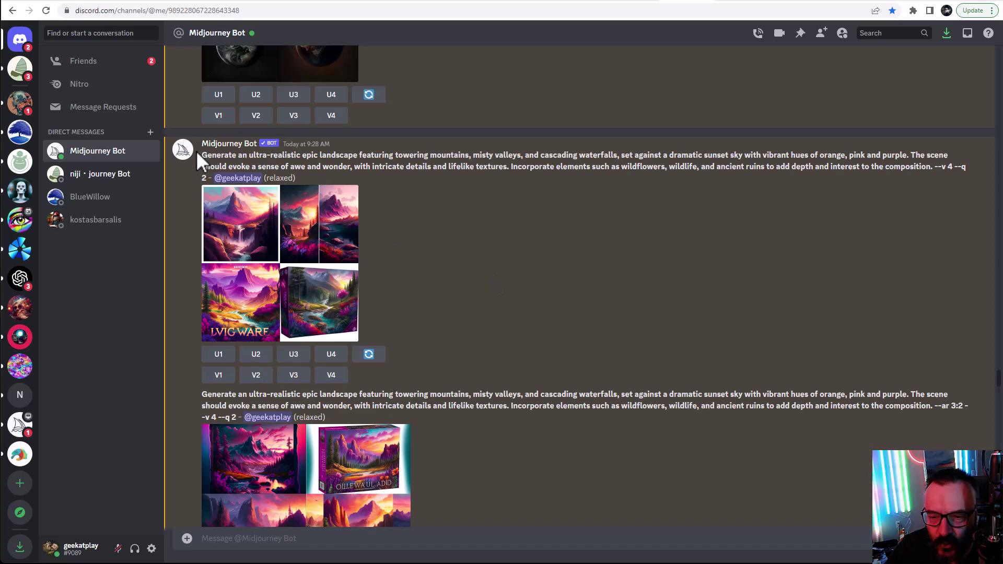
{"action": "left_click_drag", "start_coordinate": [206, 155], "coordinate": [618, 161]}
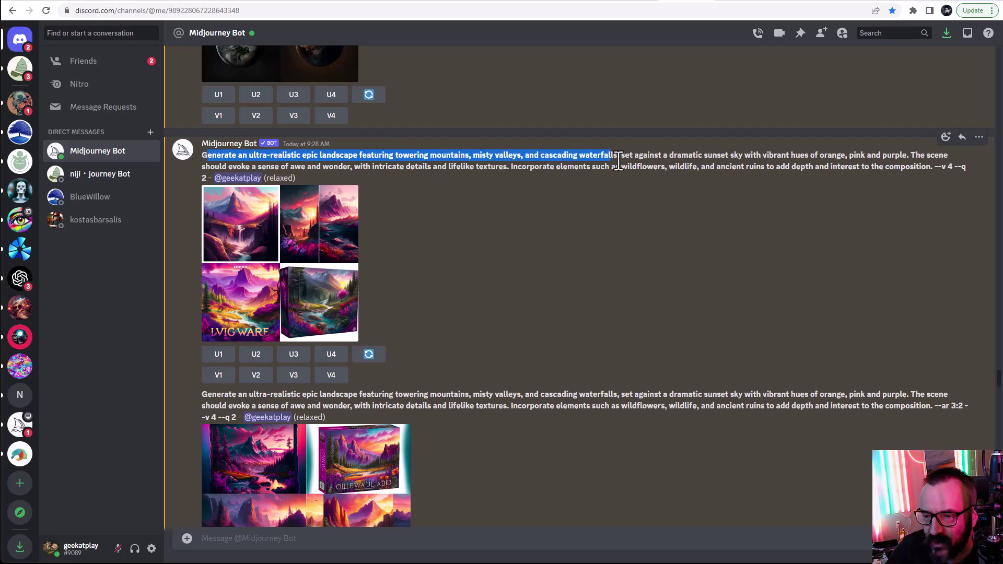
{"action": "left_click", "coordinate": [790, 158]}
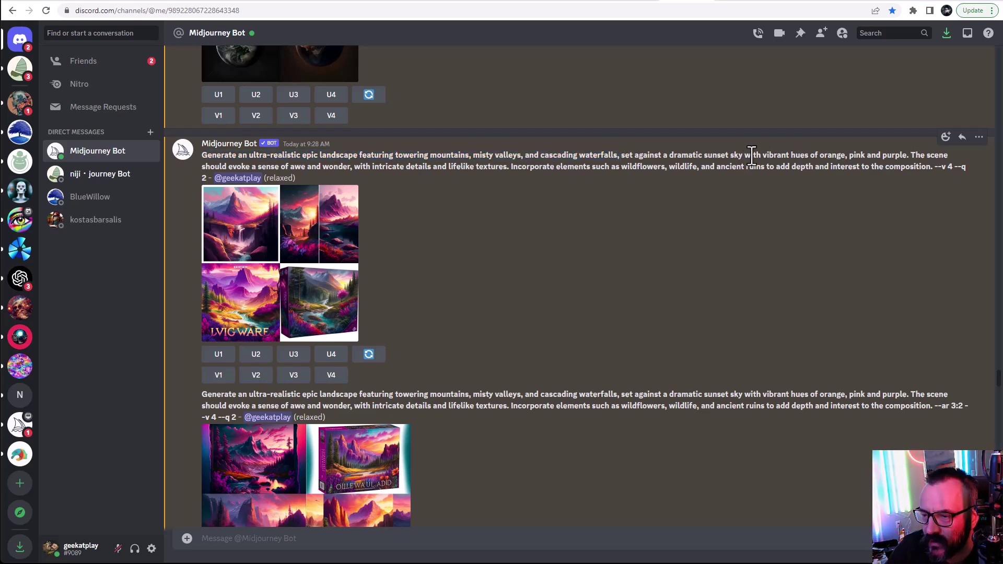
{"action": "left_click_drag", "start_coordinate": [730, 156], "coordinate": [907, 155]}
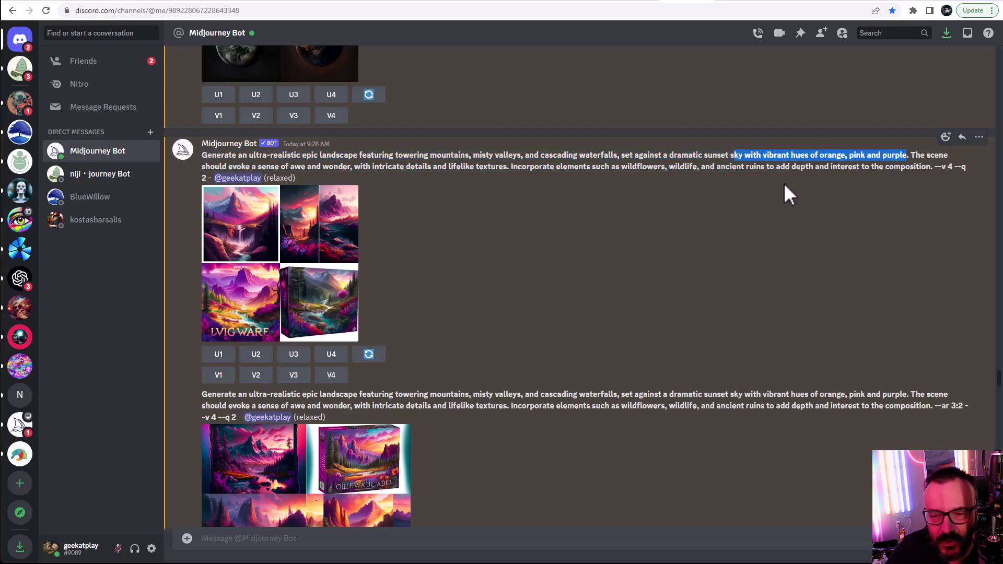
Enlarge and close both landscape image grids, then highlight 'orange, pink and purple'.
{"action": "left_click", "coordinate": [247, 293]}
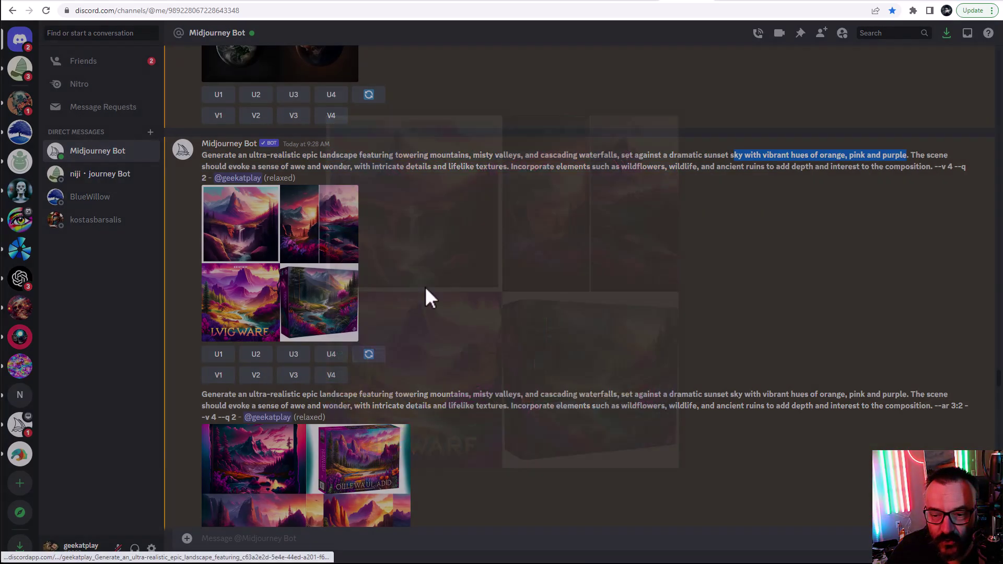
{"action": "left_click", "coordinate": [794, 302]}
{"action": "scroll", "coordinate": [415, 345], "scroll_direction": "down", "scroll_amount": 4}
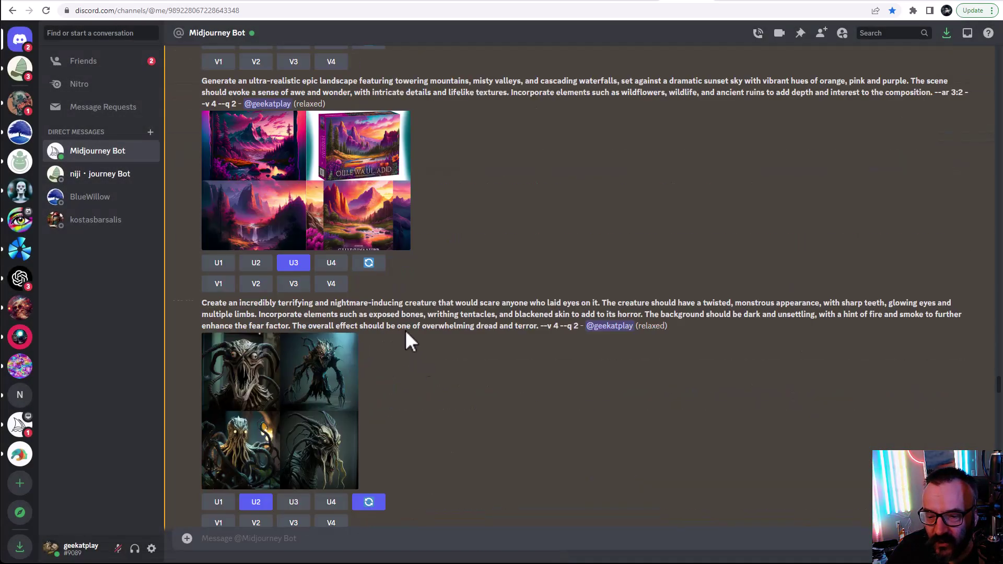
{"action": "left_click", "coordinate": [330, 219]}
{"action": "left_click", "coordinate": [837, 212]}
{"action": "scroll", "coordinate": [813, 208], "scroll_direction": "up", "scroll_amount": 2}
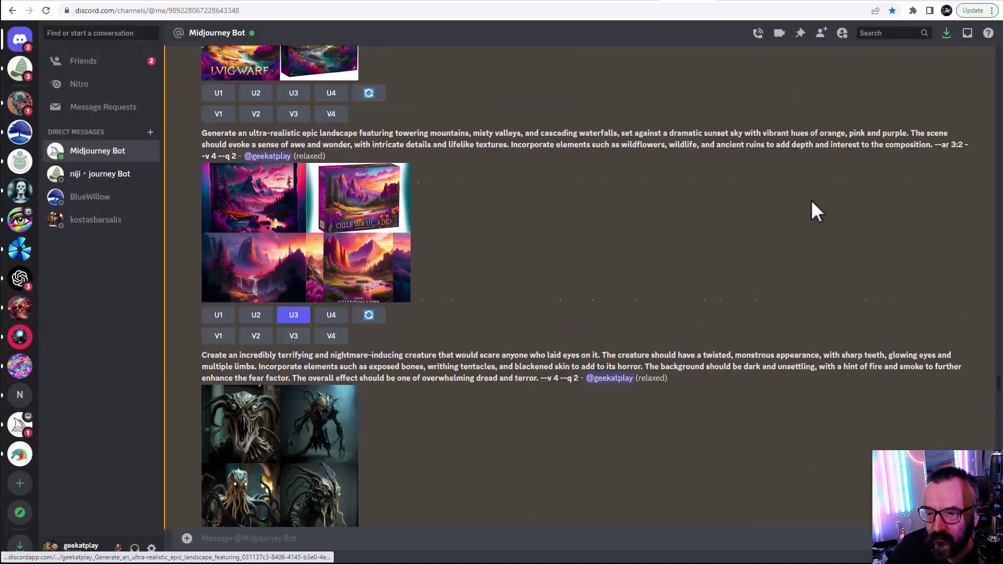
{"action": "left_click_drag", "start_coordinate": [820, 186], "coordinate": [909, 187]}
{"action": "left_click", "coordinate": [587, 238]}
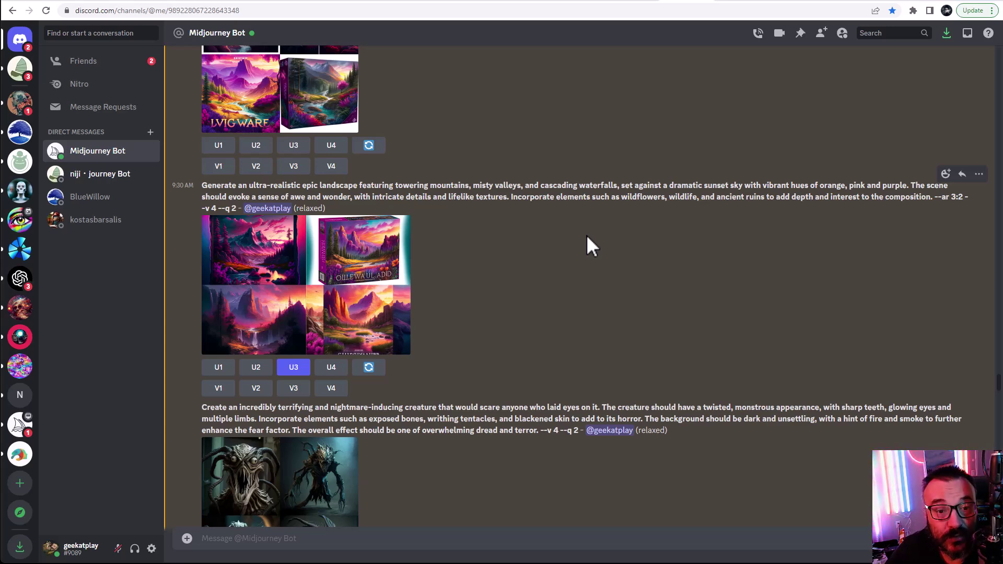
{"action": "scroll", "coordinate": [560, 251], "scroll_direction": "down", "scroll_amount": 2}
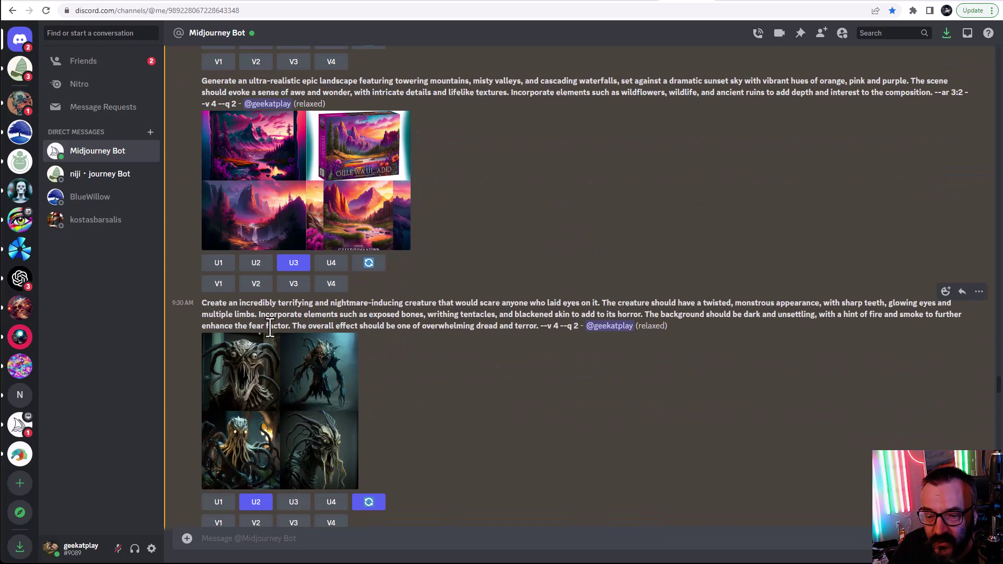
Select the full nightmare creature prompt text in the Midjourney Bot chat.
{"action": "left_click_drag", "start_coordinate": [204, 306], "coordinate": [342, 316]}
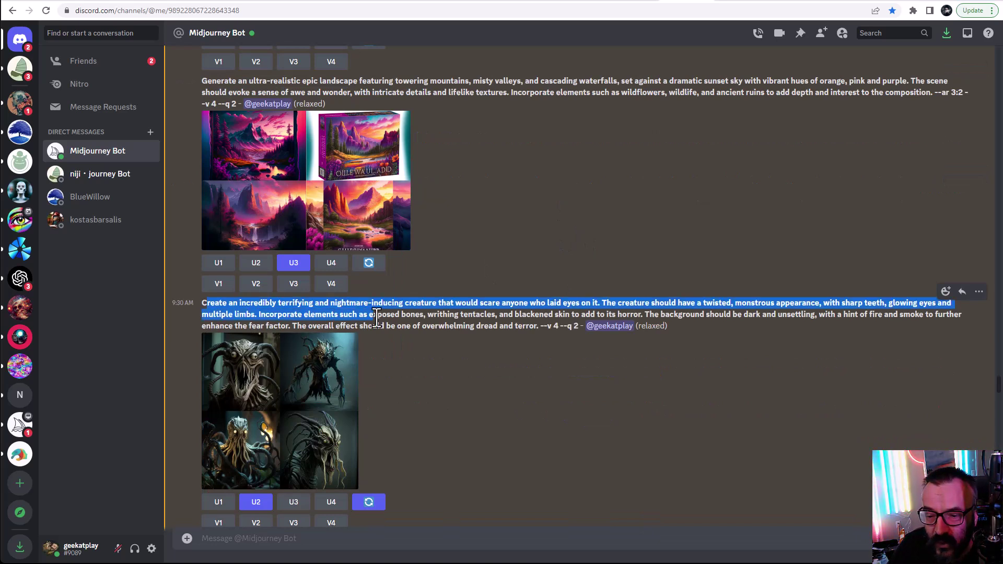
{"action": "left_click_drag", "start_coordinate": [377, 316], "coordinate": [386, 326]}
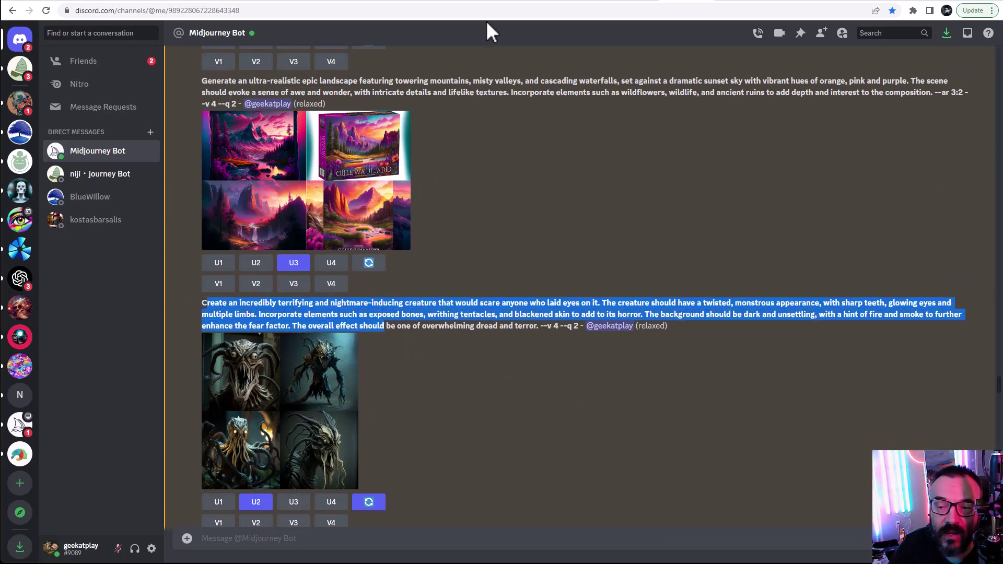
{"action": "key", "text": "alt+Tab"}
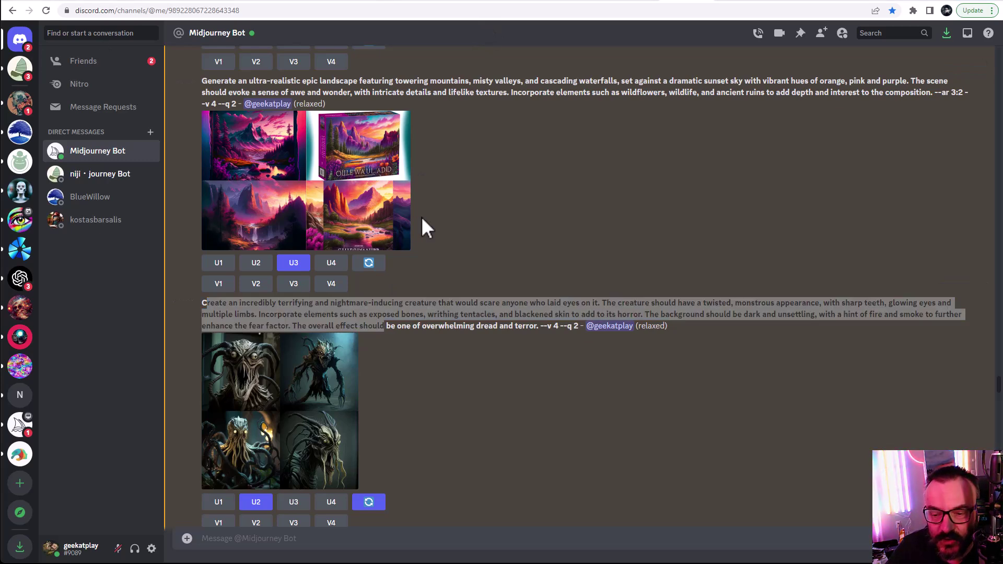
{"action": "left_click", "coordinate": [533, 303]}
{"action": "left_click_drag", "start_coordinate": [218, 302], "coordinate": [413, 320]}
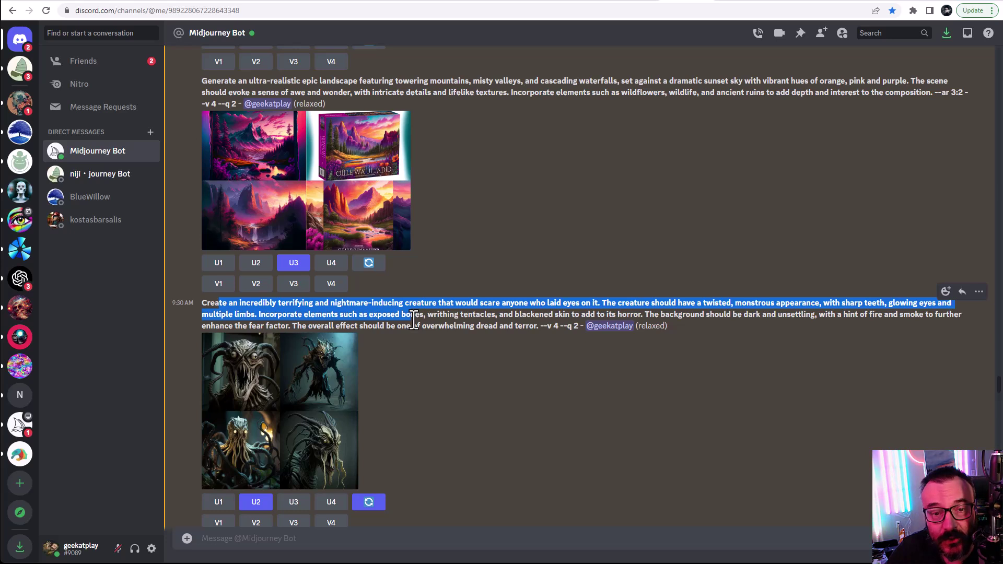
{"action": "left_click", "coordinate": [530, 318]}
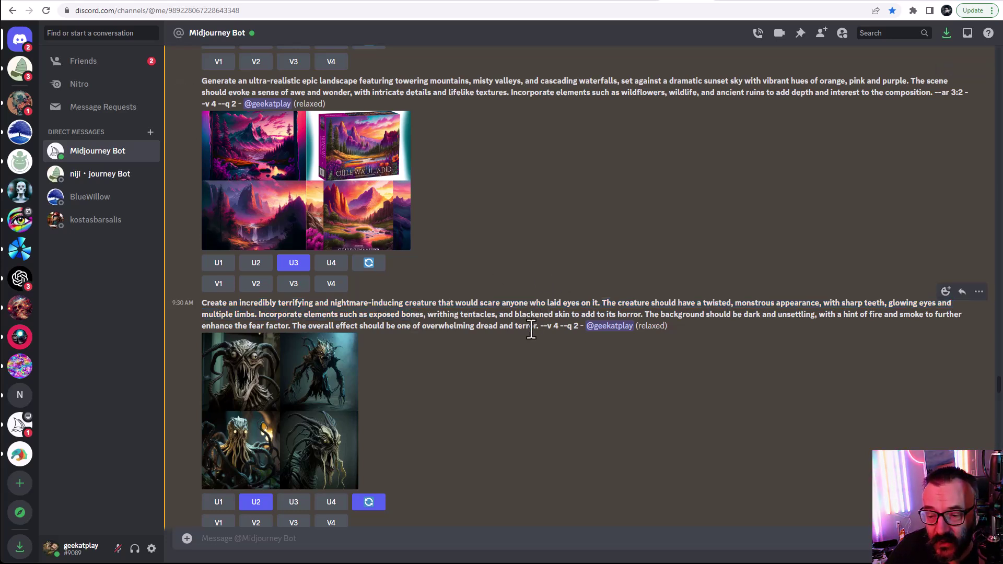
{"action": "left_click_drag", "start_coordinate": [536, 327], "coordinate": [203, 305]}
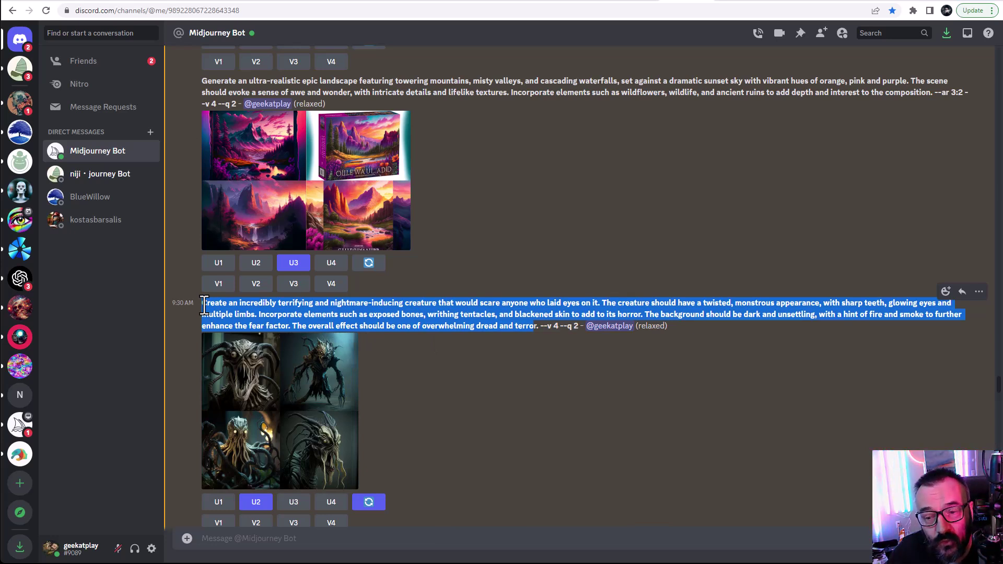
{"action": "left_click", "coordinate": [410, 349]}
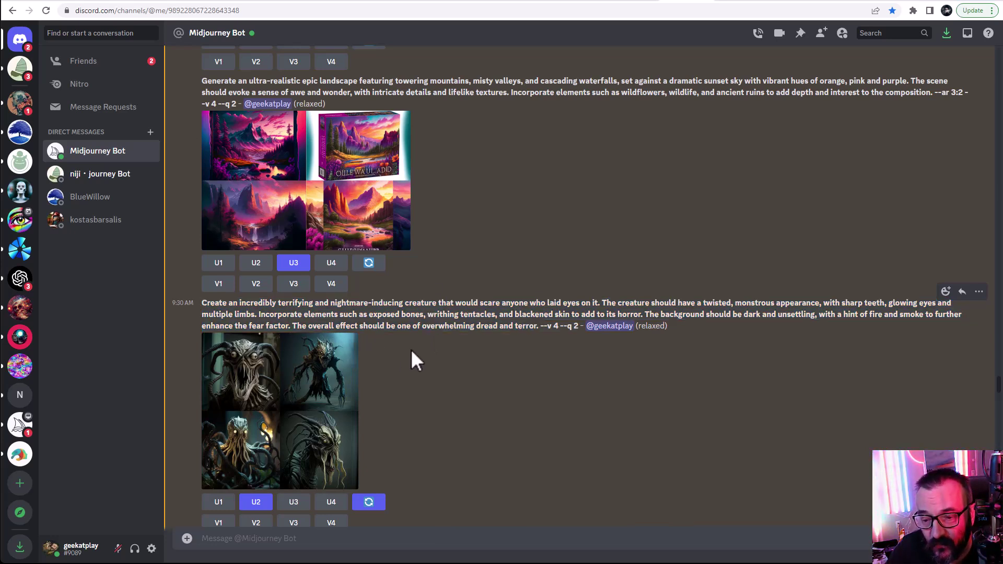
Preview both creature grids and the new landscape grid, then select the vibrant colors prompt.
{"action": "left_click", "coordinate": [338, 384]}
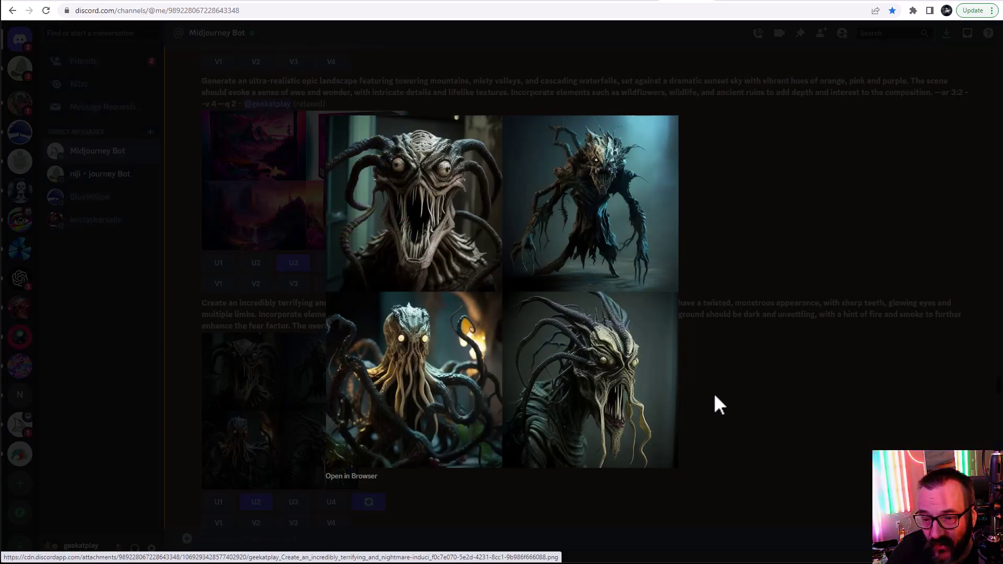
{"action": "left_click", "coordinate": [713, 397]}
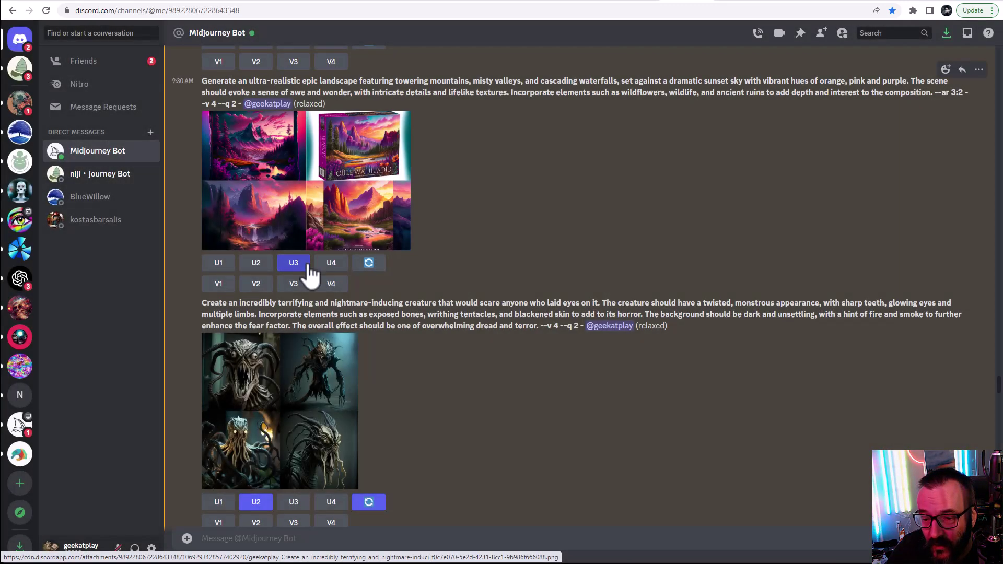
{"action": "scroll", "coordinate": [390, 172], "scroll_direction": "up", "scroll_amount": 2}
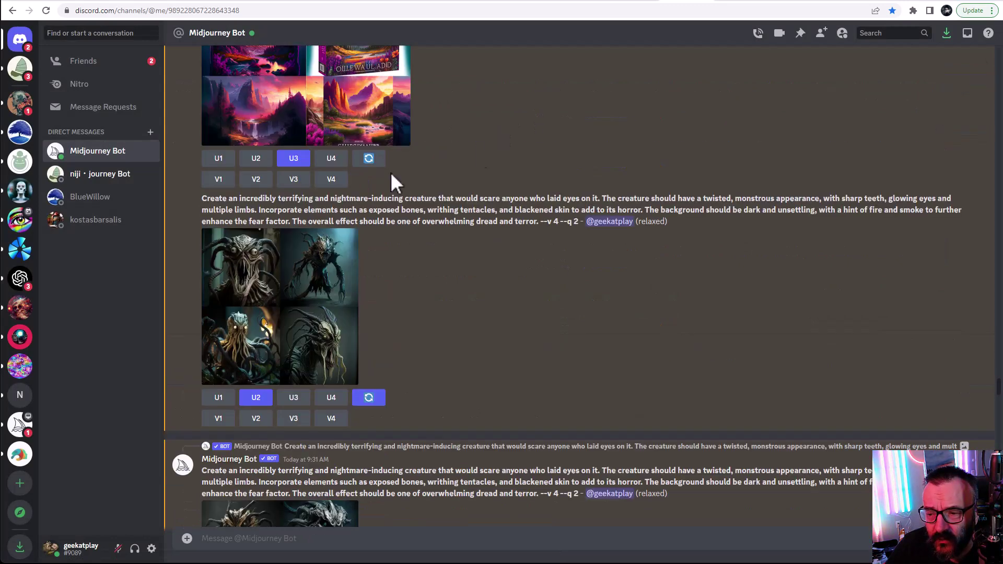
{"action": "scroll", "coordinate": [402, 291], "scroll_direction": "down", "scroll_amount": 2}
{"action": "scroll", "coordinate": [403, 291], "scroll_direction": "down", "scroll_amount": 2}
{"action": "left_click", "coordinate": [305, 351]}
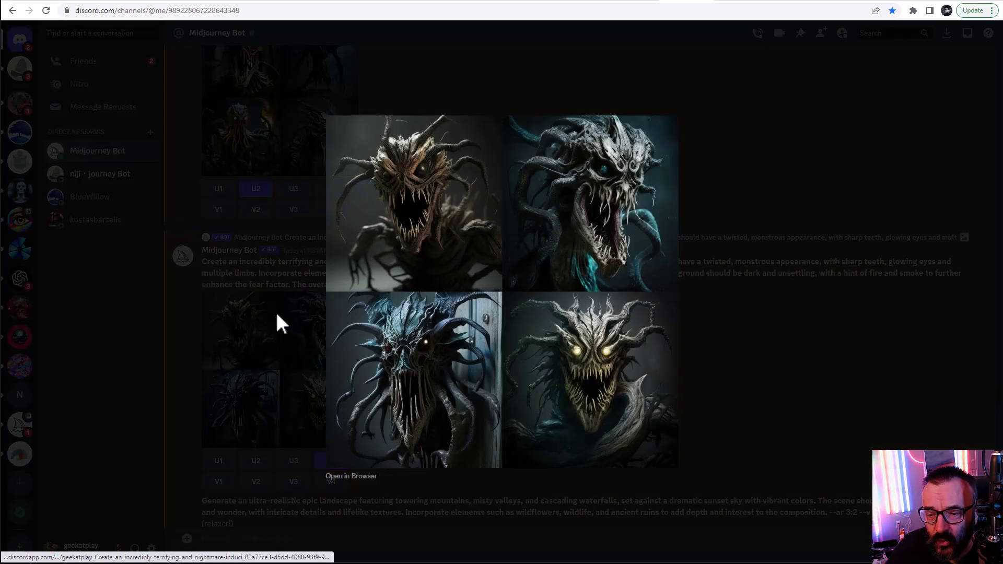
{"action": "left_click", "coordinate": [714, 375]}
{"action": "scroll", "coordinate": [346, 298], "scroll_direction": "down", "scroll_amount": 2}
{"action": "scroll", "coordinate": [329, 298], "scroll_direction": "down", "scroll_amount": 2}
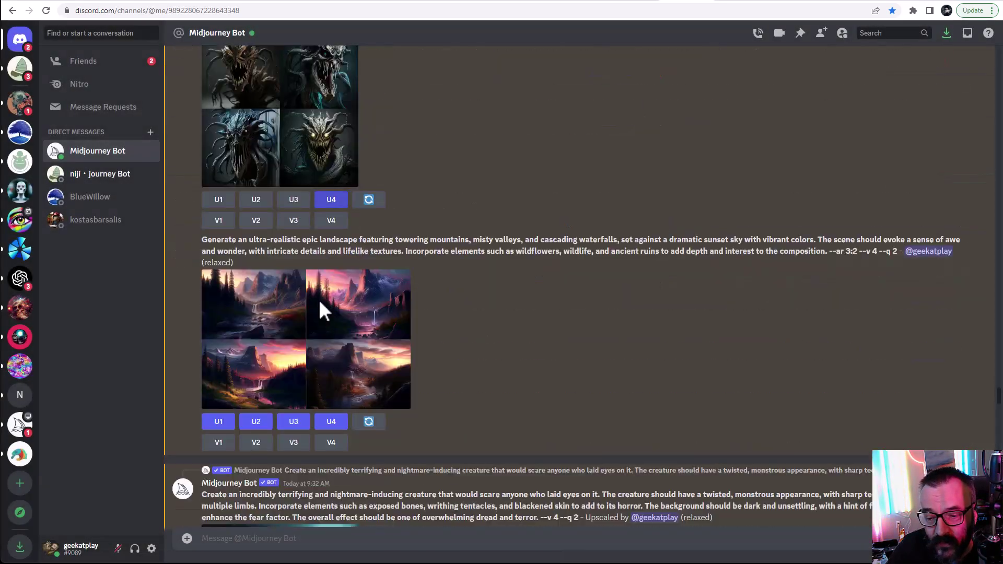
{"action": "scroll", "coordinate": [318, 297], "scroll_direction": "down", "scroll_amount": 1}
{"action": "left_click", "coordinate": [311, 291]}
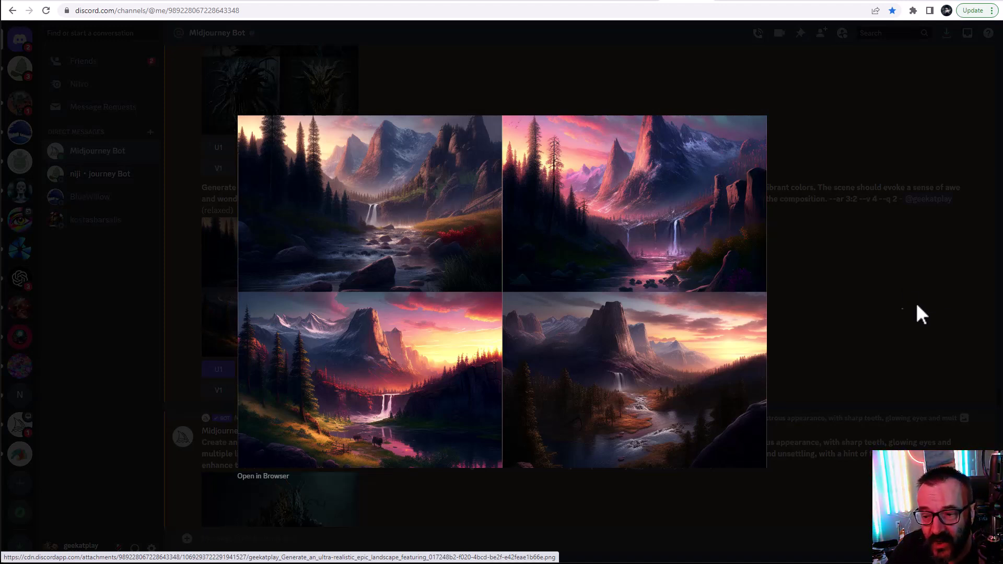
{"action": "left_click", "coordinate": [891, 307]}
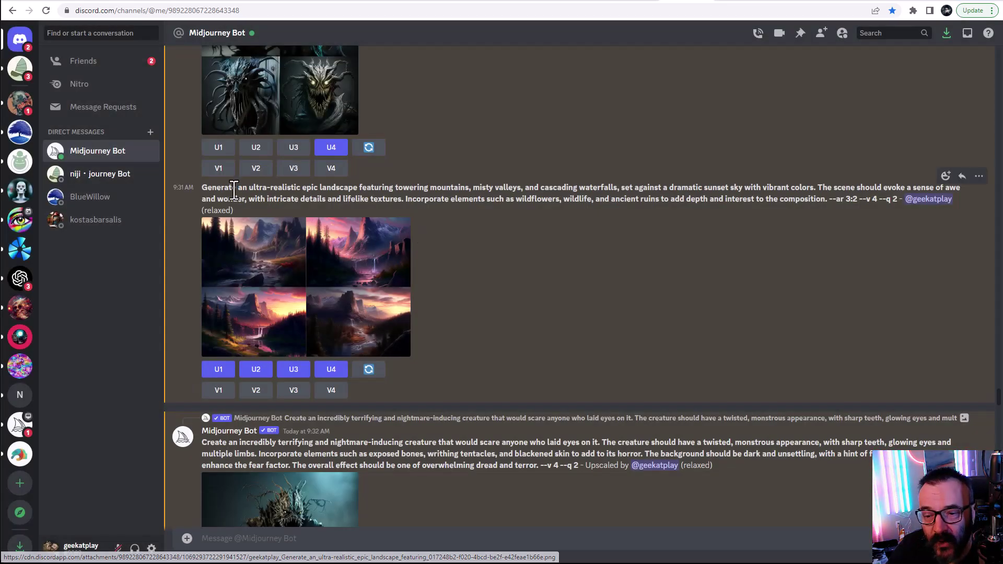
{"action": "left_click_drag", "start_coordinate": [206, 186], "coordinate": [817, 198]}
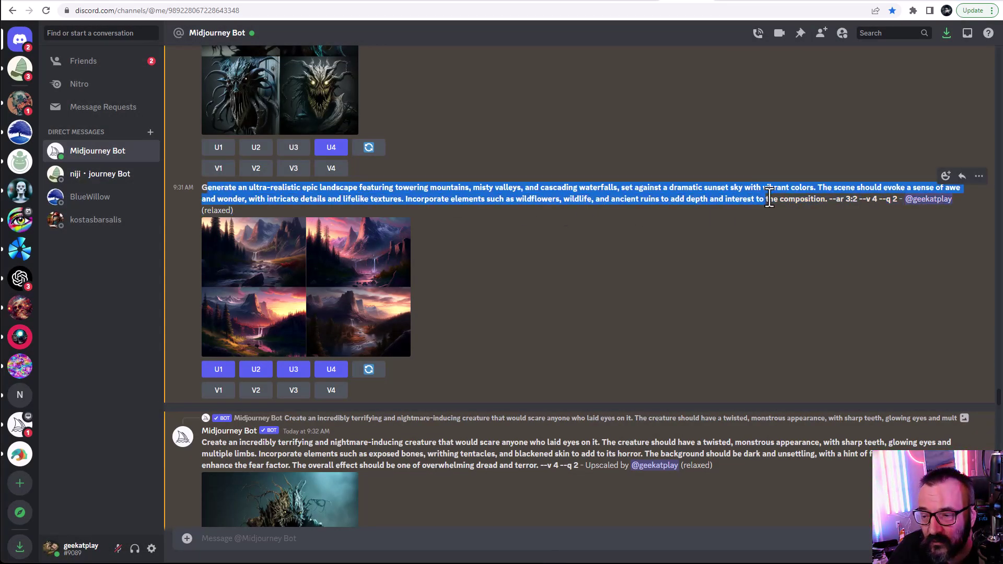
{"action": "scroll", "coordinate": [618, 264], "scroll_direction": "down", "scroll_amount": 2}
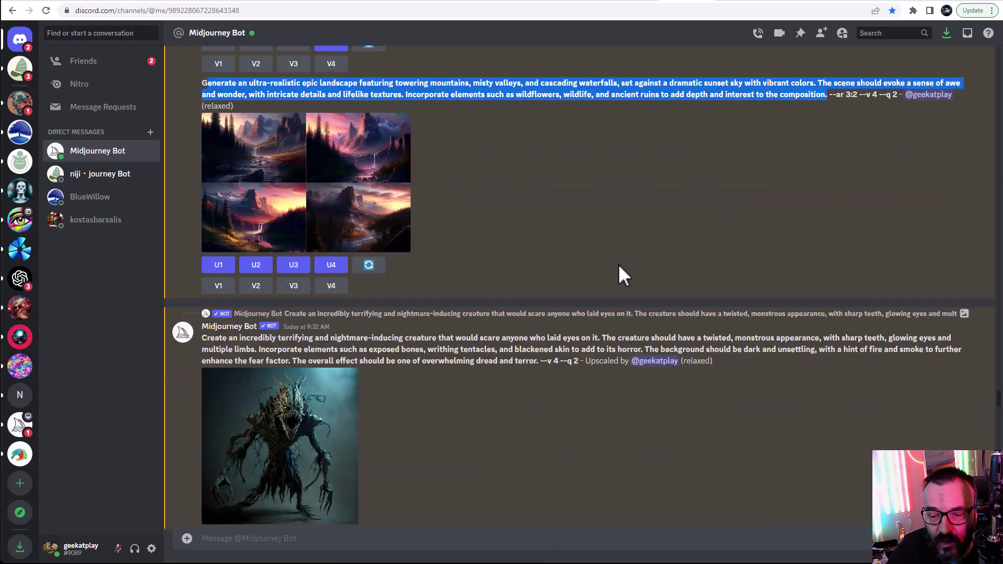
{"action": "scroll", "coordinate": [618, 263], "scroll_direction": "down", "scroll_amount": 3}
{"action": "scroll", "coordinate": [618, 267], "scroll_direction": "down", "scroll_amount": 4}
{"action": "scroll", "coordinate": [618, 266], "scroll_direction": "up", "scroll_amount": 4}
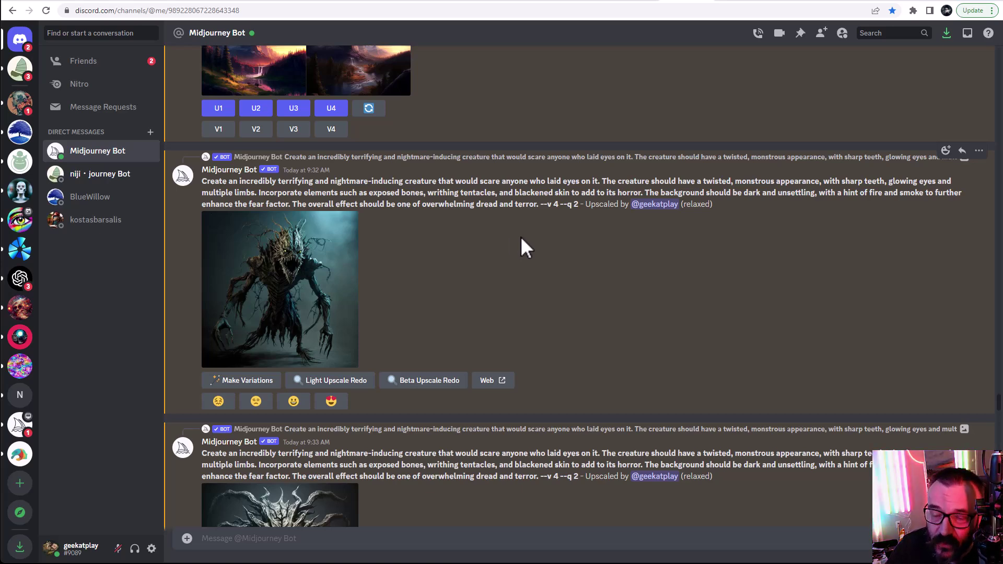
{"action": "scroll", "coordinate": [501, 288], "scroll_direction": "down", "scroll_amount": 1}
{"action": "scroll", "coordinate": [502, 288], "scroll_direction": "down", "scroll_amount": 1}
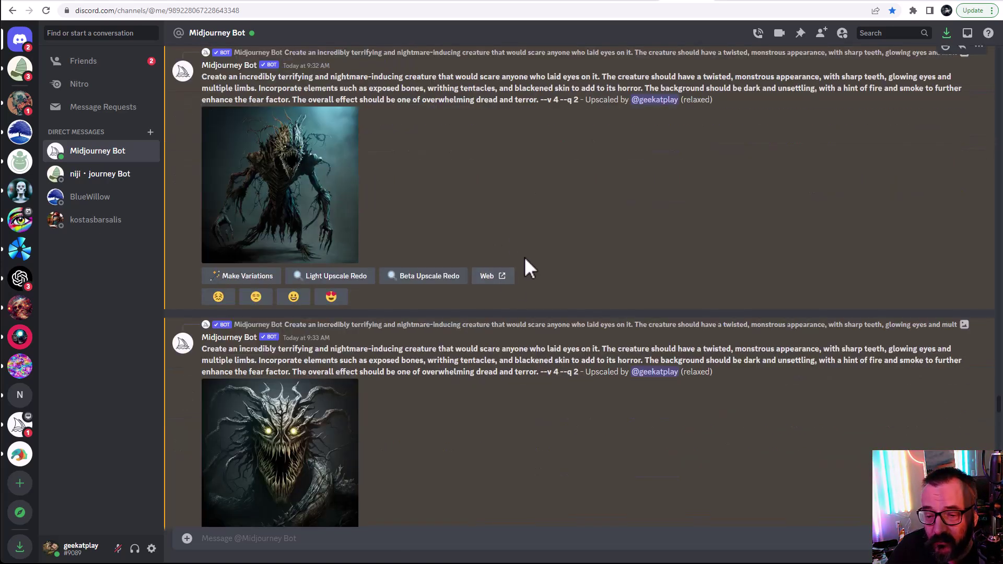
{"action": "scroll", "coordinate": [553, 227], "scroll_direction": "down", "scroll_amount": 1}
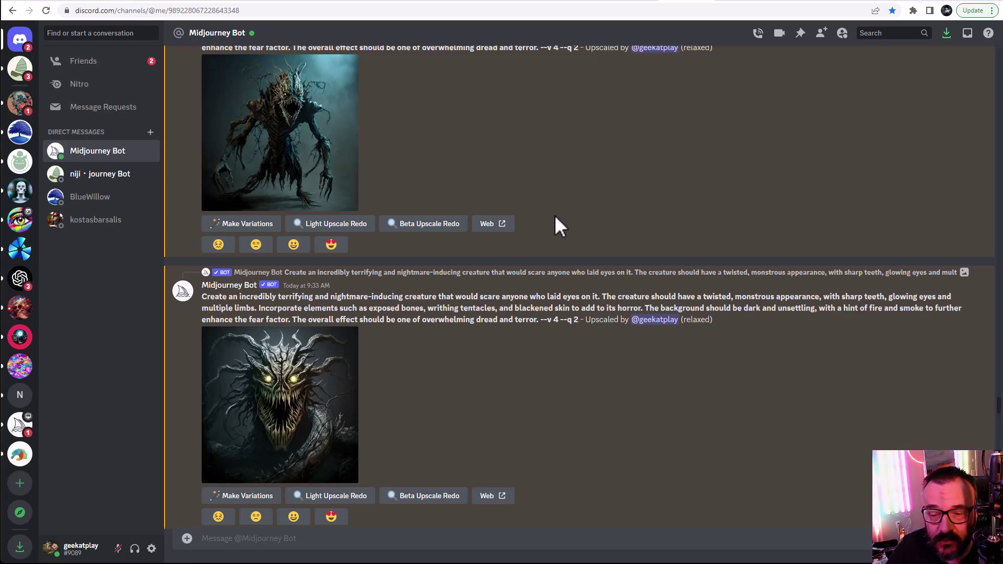
{"action": "scroll", "coordinate": [555, 224], "scroll_direction": "down", "scroll_amount": 3}
{"action": "scroll", "coordinate": [555, 223], "scroll_direction": "down", "scroll_amount": 2}
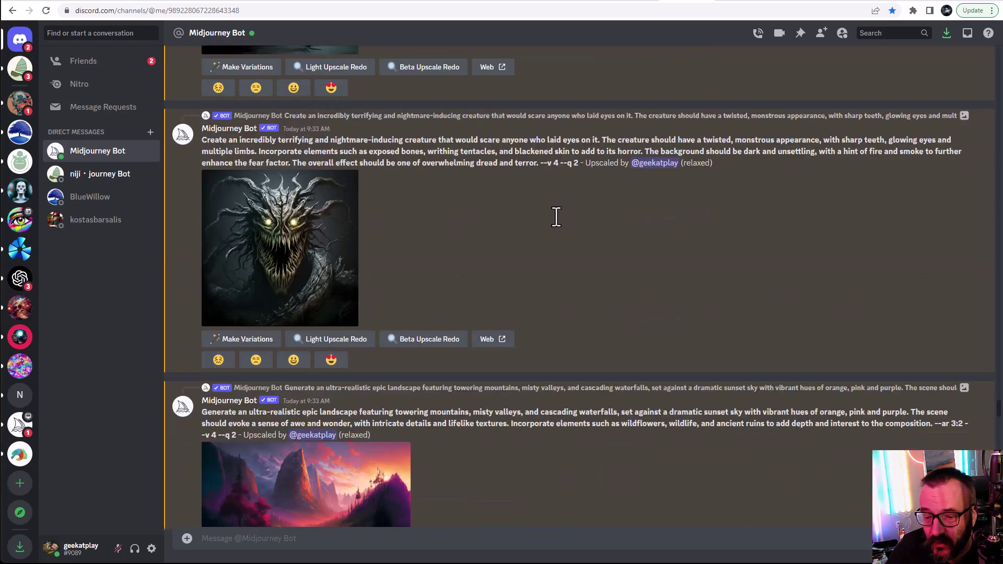
{"action": "scroll", "coordinate": [571, 228], "scroll_direction": "down", "scroll_amount": 1}
{"action": "scroll", "coordinate": [571, 227], "scroll_direction": "down", "scroll_amount": 1}
{"action": "scroll", "coordinate": [571, 228], "scroll_direction": "down", "scroll_amount": 4}
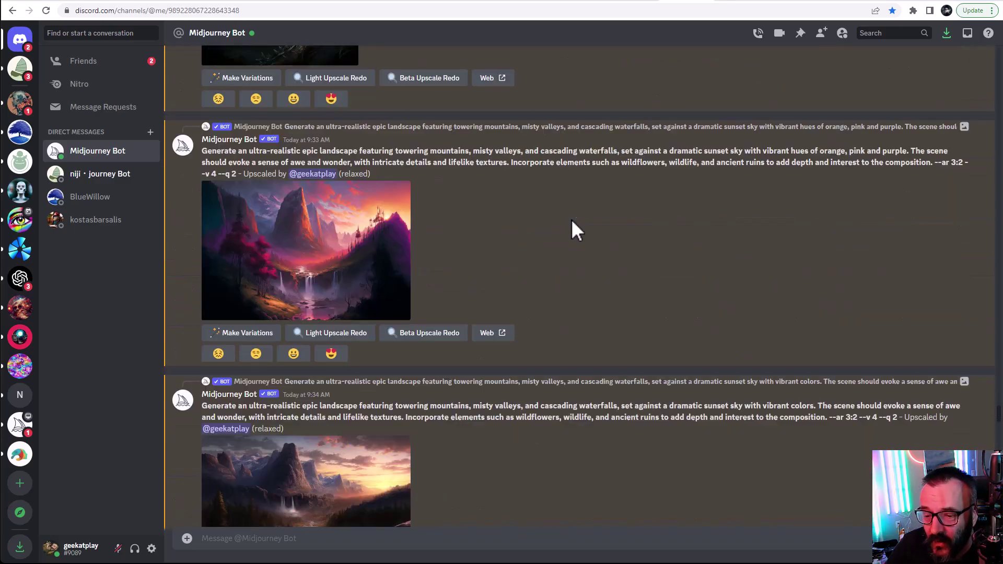
{"action": "scroll", "coordinate": [570, 227], "scroll_direction": "down", "scroll_amount": 3}
{"action": "scroll", "coordinate": [572, 228], "scroll_direction": "down", "scroll_amount": 4}
{"action": "scroll", "coordinate": [572, 229], "scroll_direction": "down", "scroll_amount": 5}
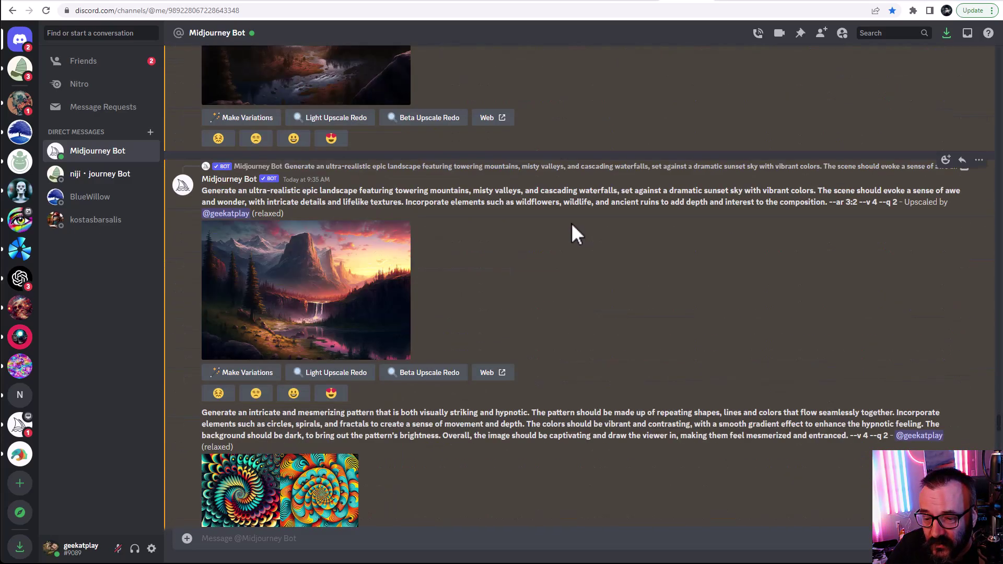
{"action": "scroll", "coordinate": [572, 231], "scroll_direction": "down", "scroll_amount": 1}
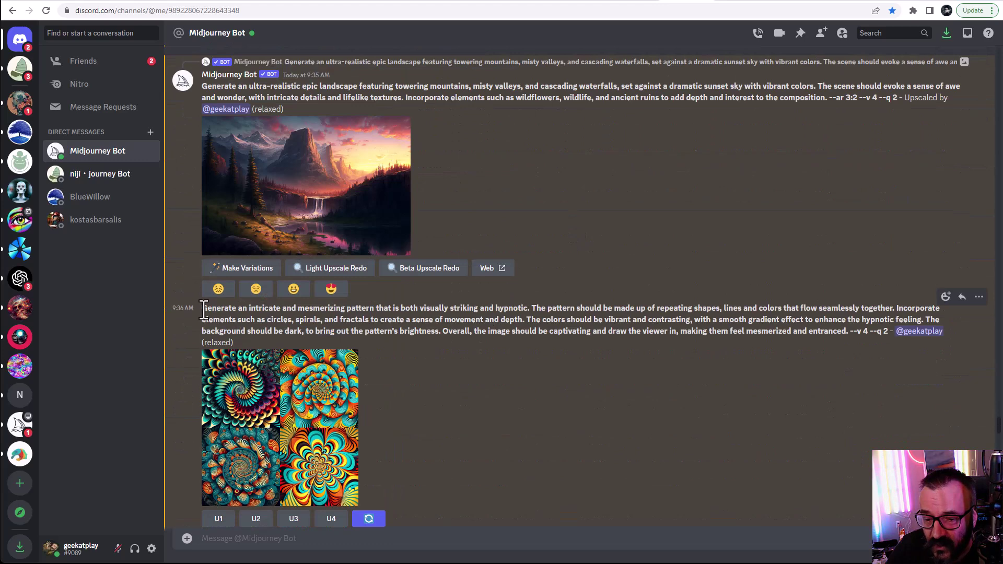
{"action": "triple_click", "coordinate": [332, 319]}
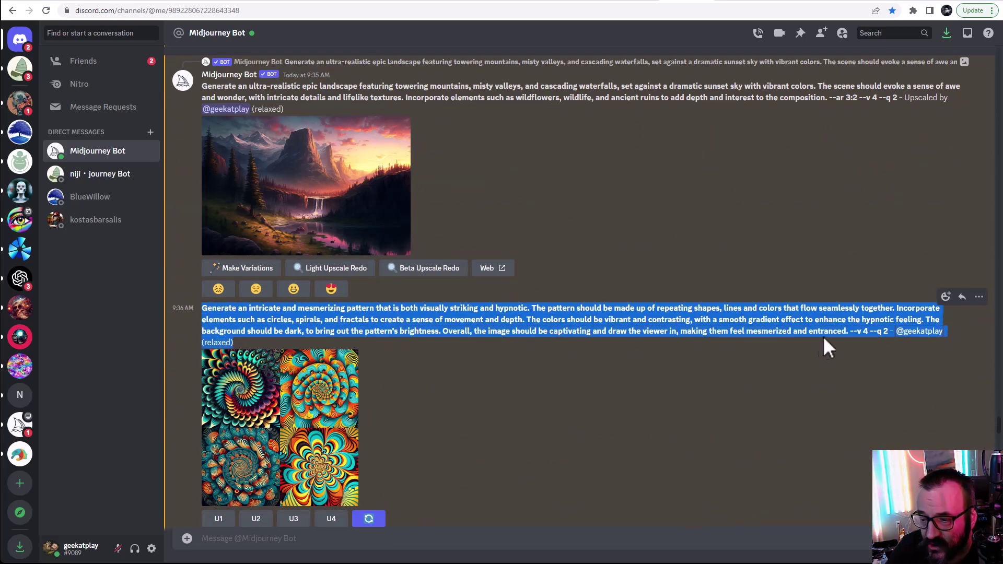
{"action": "left_click_drag", "start_coordinate": [332, 320], "coordinate": [842, 330]}
{"action": "scroll", "coordinate": [505, 366], "scroll_direction": "down", "scroll_amount": 2}
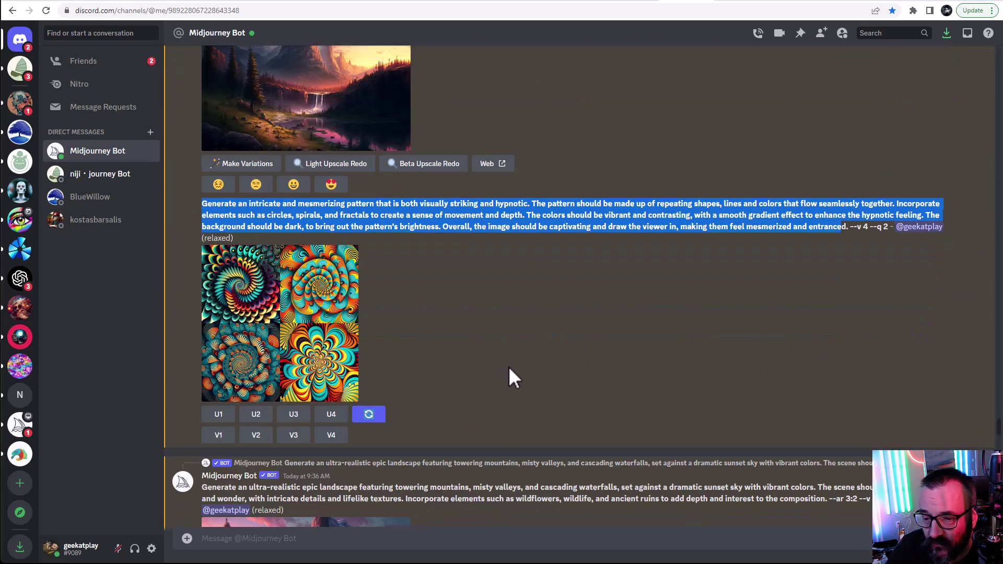
{"action": "left_click", "coordinate": [504, 330]}
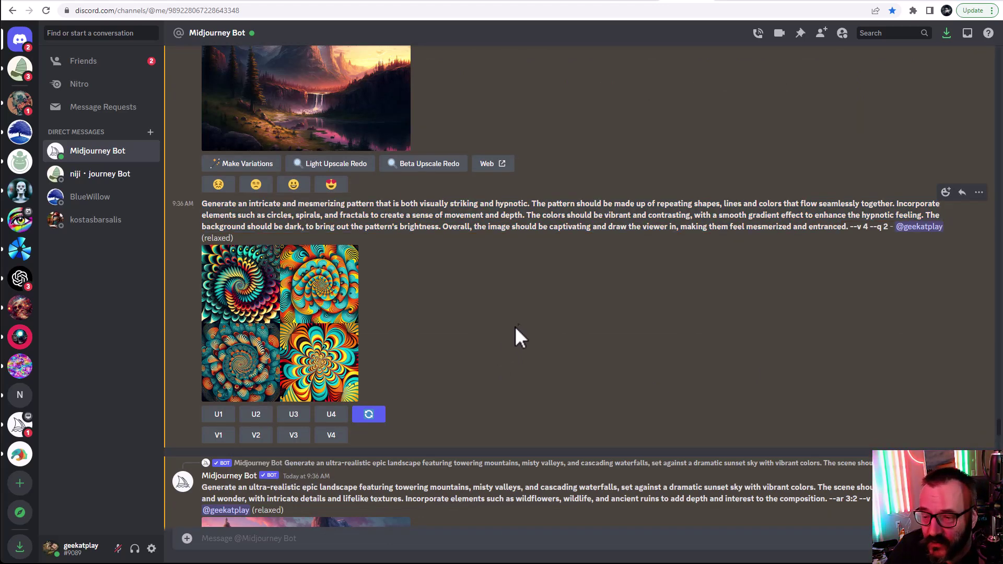
{"action": "left_click", "coordinate": [288, 310]}
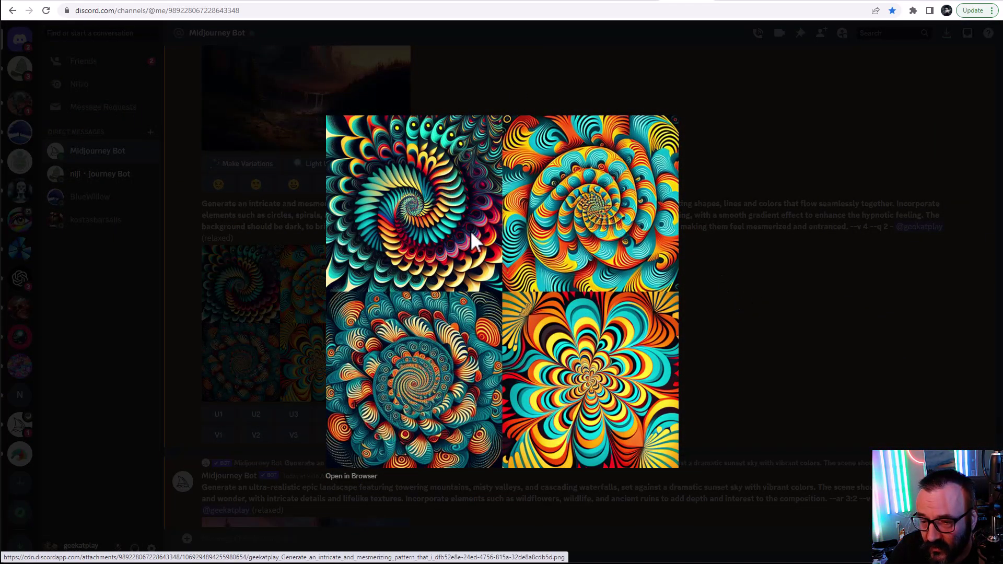
{"action": "left_click", "coordinate": [791, 344]}
{"action": "scroll", "coordinate": [401, 328], "scroll_direction": "down", "scroll_amount": 5}
{"action": "scroll", "coordinate": [407, 326], "scroll_direction": "down", "scroll_amount": 2}
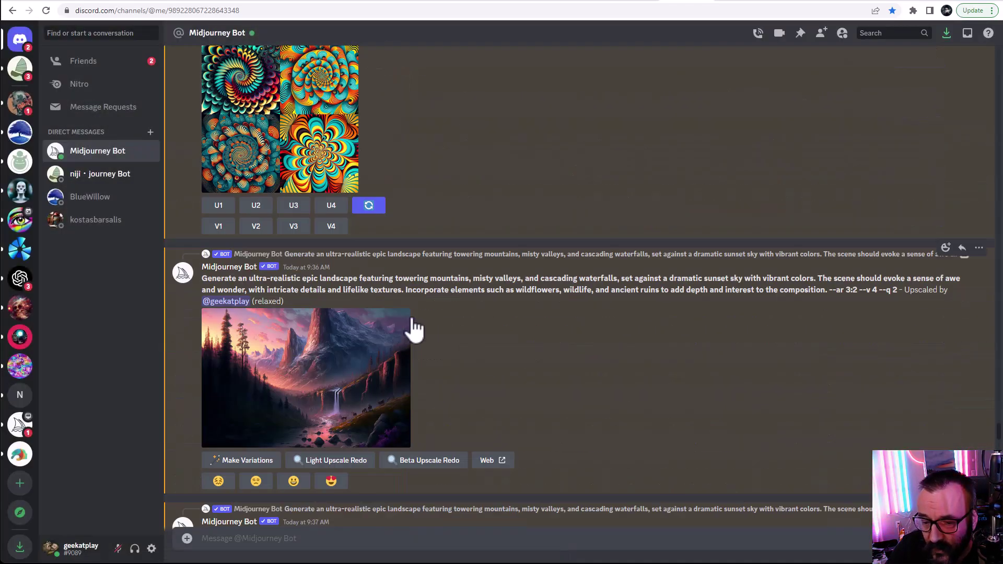
{"action": "scroll", "coordinate": [411, 317], "scroll_direction": "down", "scroll_amount": 2}
{"action": "scroll", "coordinate": [411, 327], "scroll_direction": "down", "scroll_amount": 4}
{"action": "left_click", "coordinate": [287, 314]}
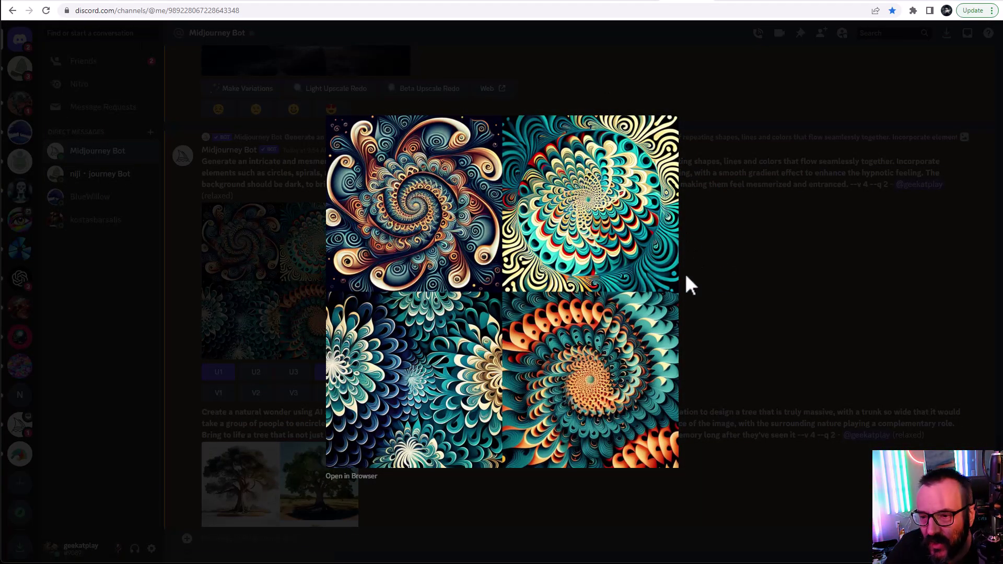
{"action": "left_click", "coordinate": [741, 270]}
{"action": "scroll", "coordinate": [531, 218], "scroll_direction": "down", "scroll_amount": 3}
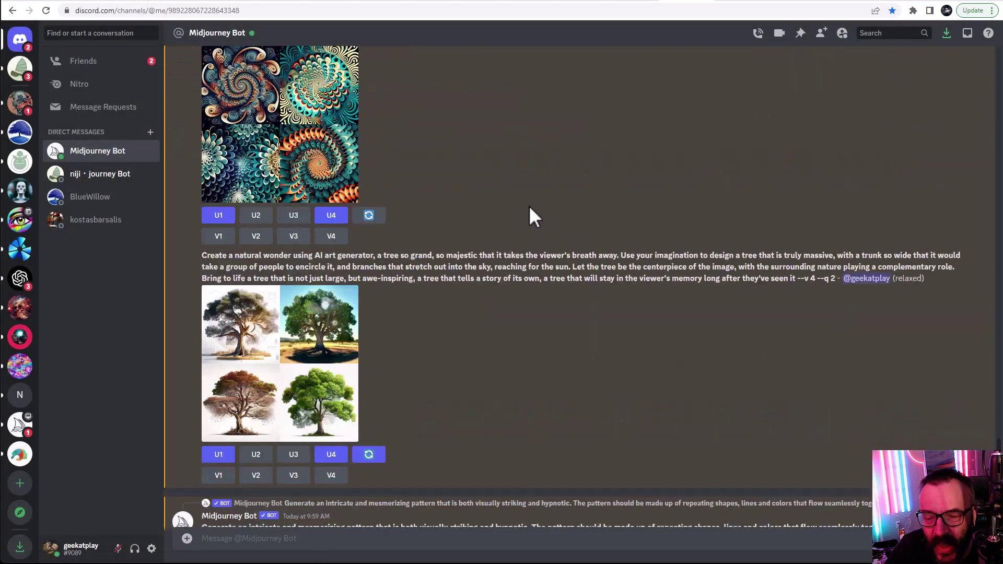
{"action": "left_click_drag", "start_coordinate": [203, 204], "coordinate": [798, 226]}
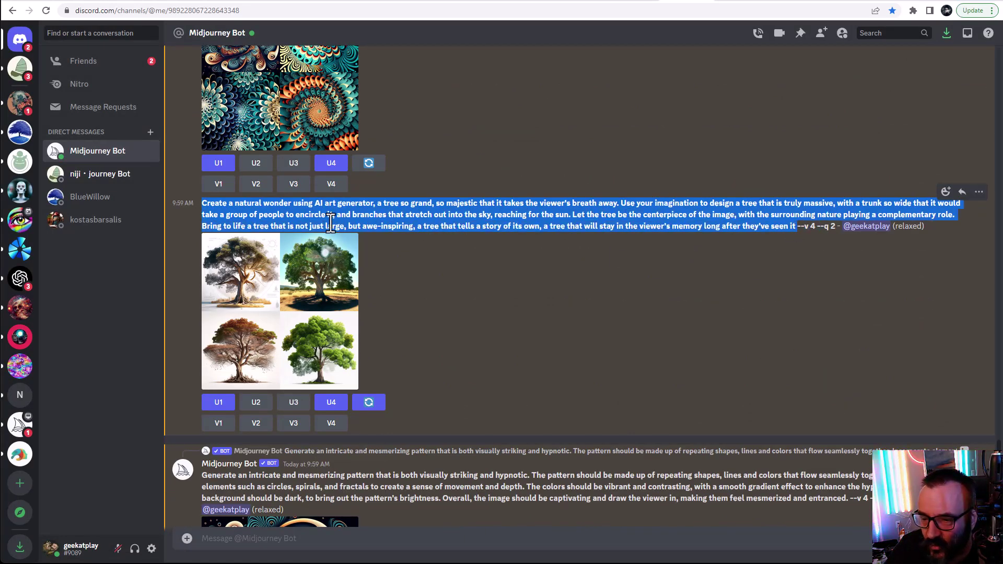
{"action": "scroll", "coordinate": [357, 229], "scroll_direction": "down", "scroll_amount": 1}
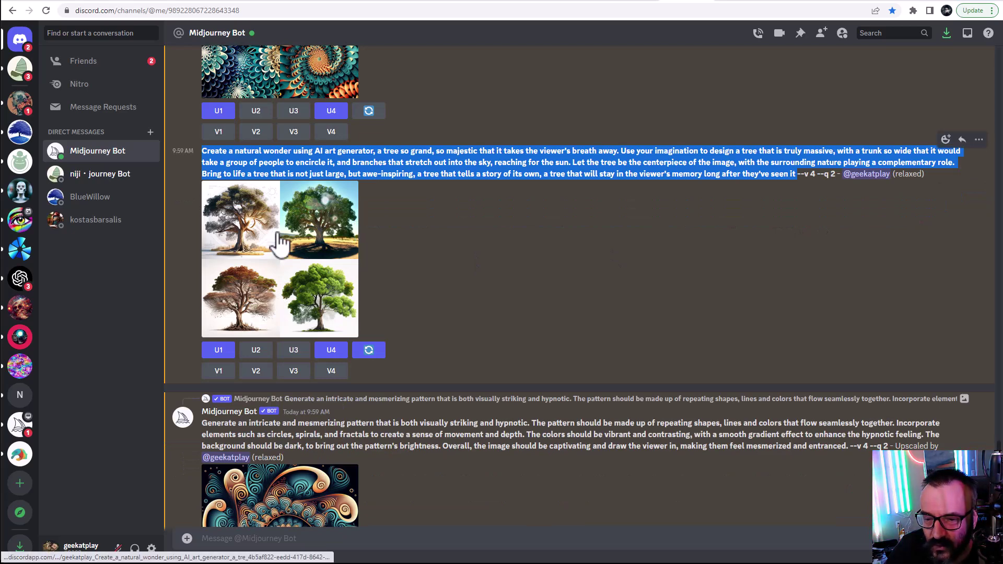
{"action": "left_click", "coordinate": [311, 244]}
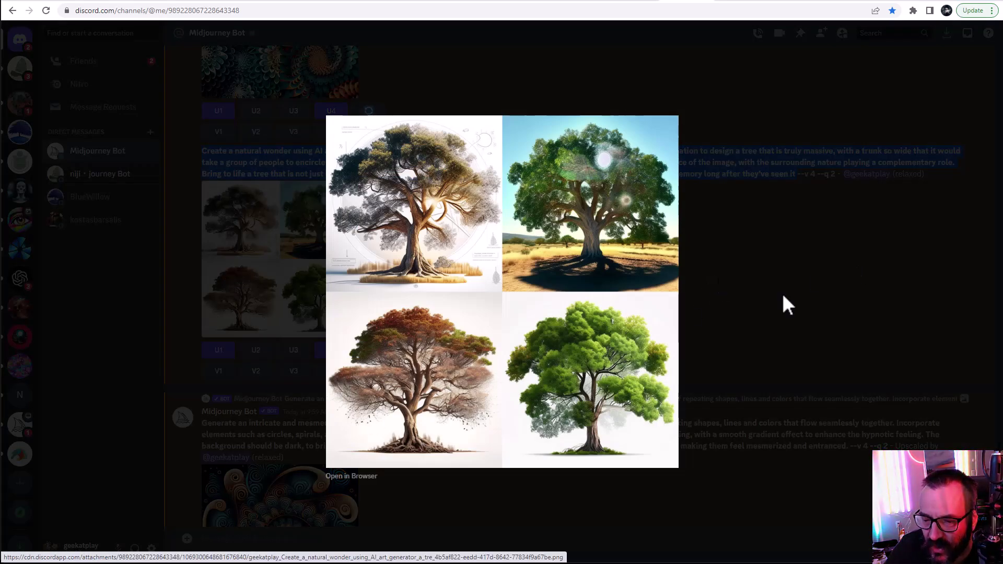
{"action": "left_click", "coordinate": [766, 298]}
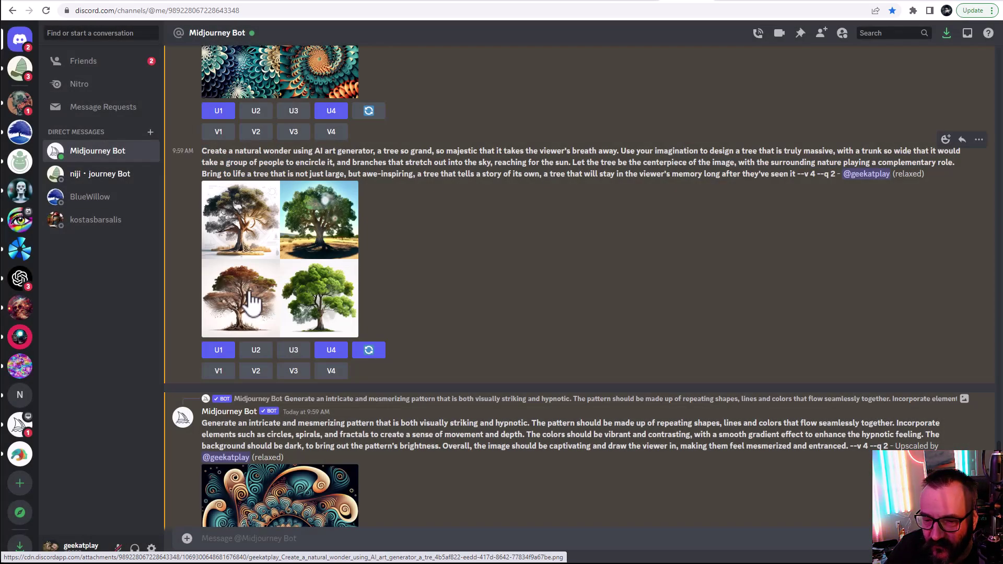
{"action": "scroll", "coordinate": [626, 198], "scroll_direction": "down", "scroll_amount": 3}
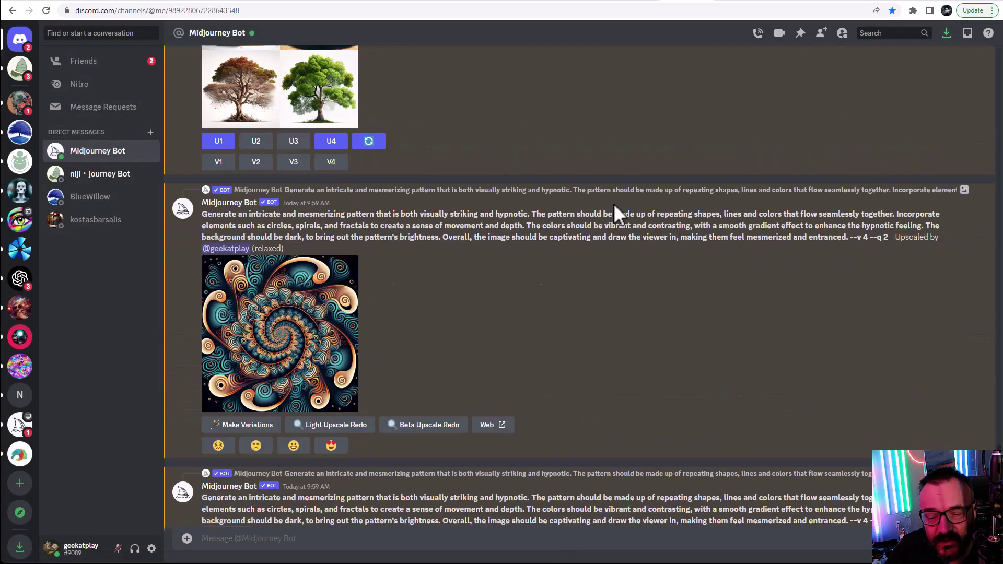
{"action": "scroll", "coordinate": [387, 182], "scroll_direction": "down", "scroll_amount": 9}
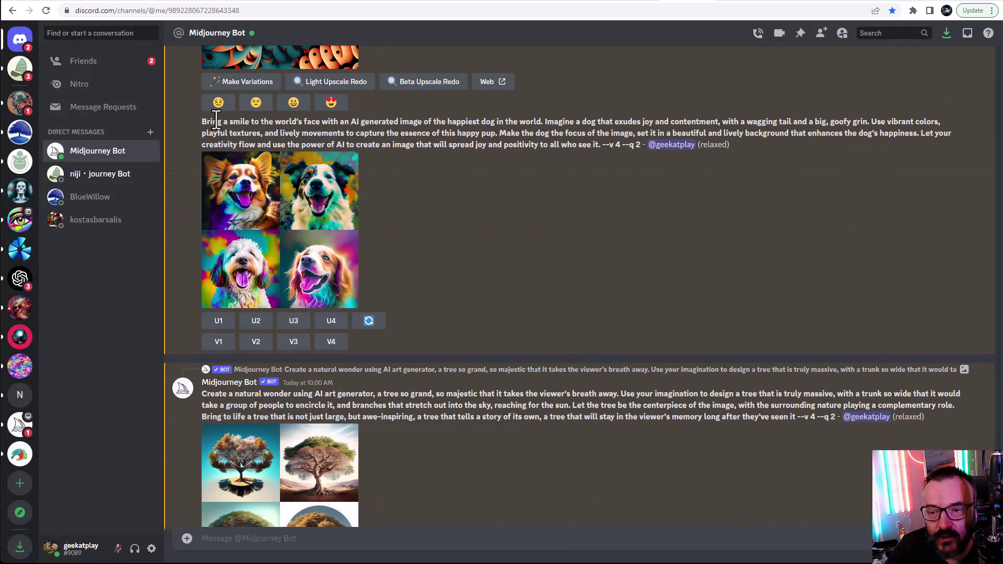
{"action": "left_click_drag", "start_coordinate": [197, 121], "coordinate": [600, 145]}
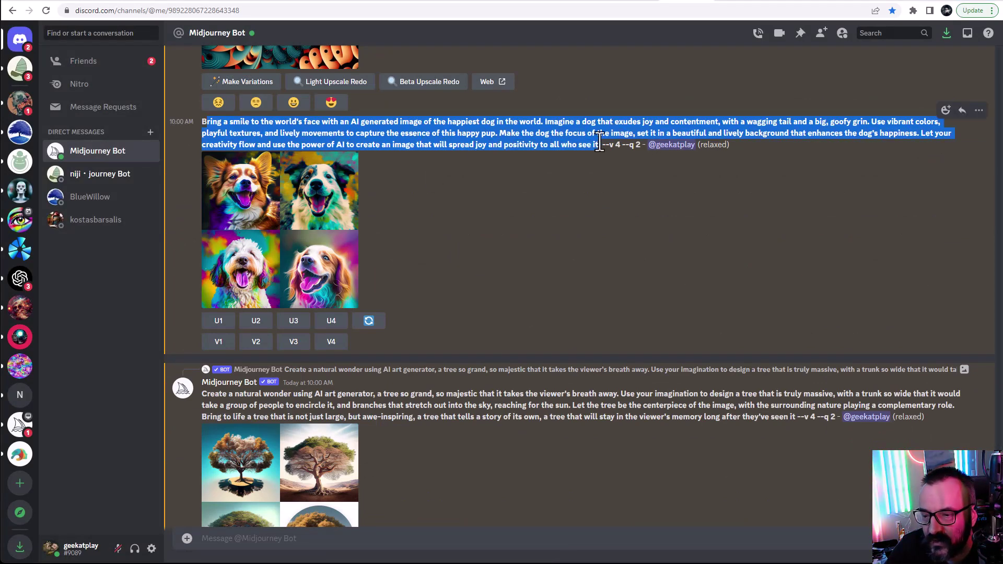
{"action": "left_click", "coordinate": [475, 140]}
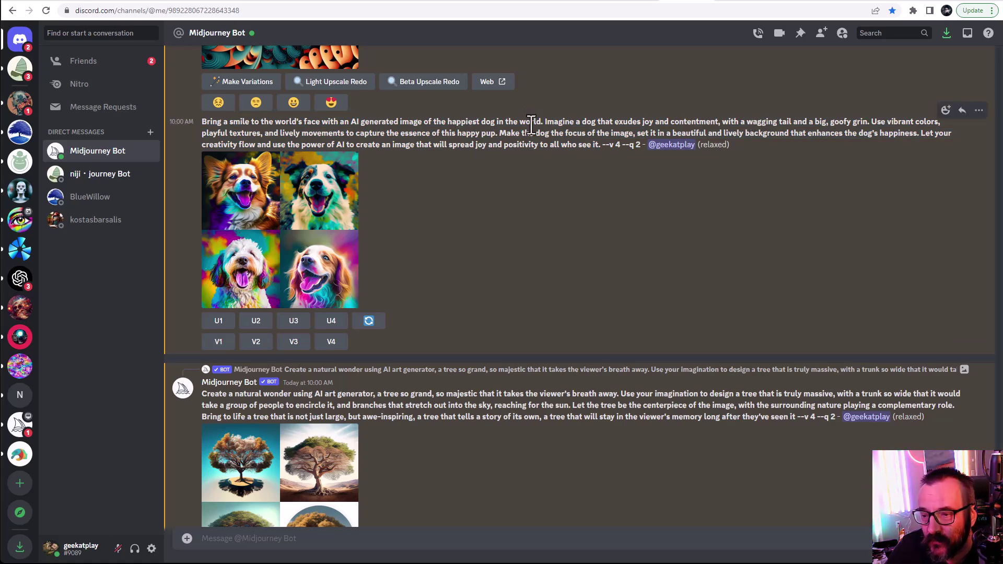
{"action": "left_click_drag", "start_coordinate": [530, 122], "coordinate": [508, 144]}
{"action": "left_click", "coordinate": [351, 231]}
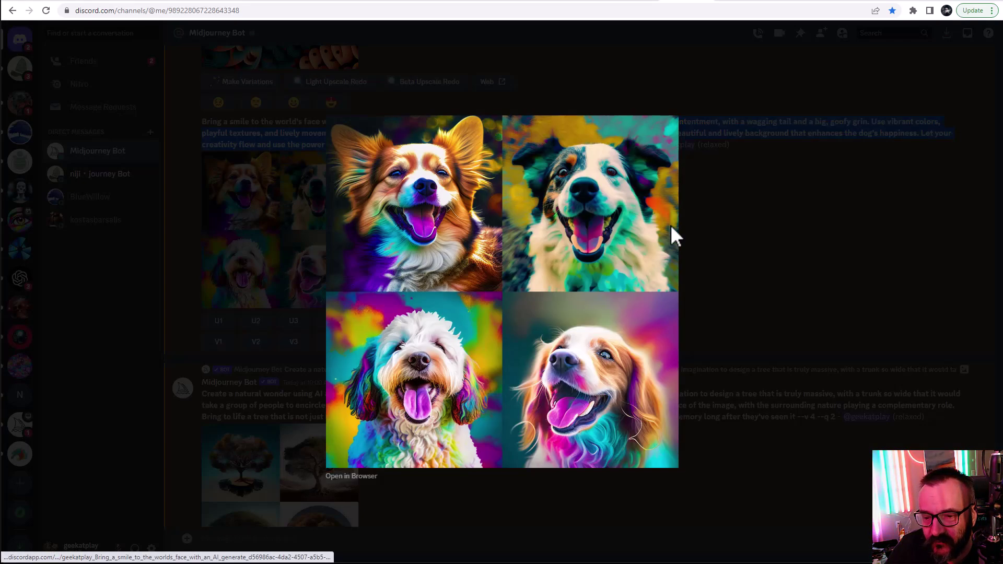
{"action": "left_click", "coordinate": [736, 252]}
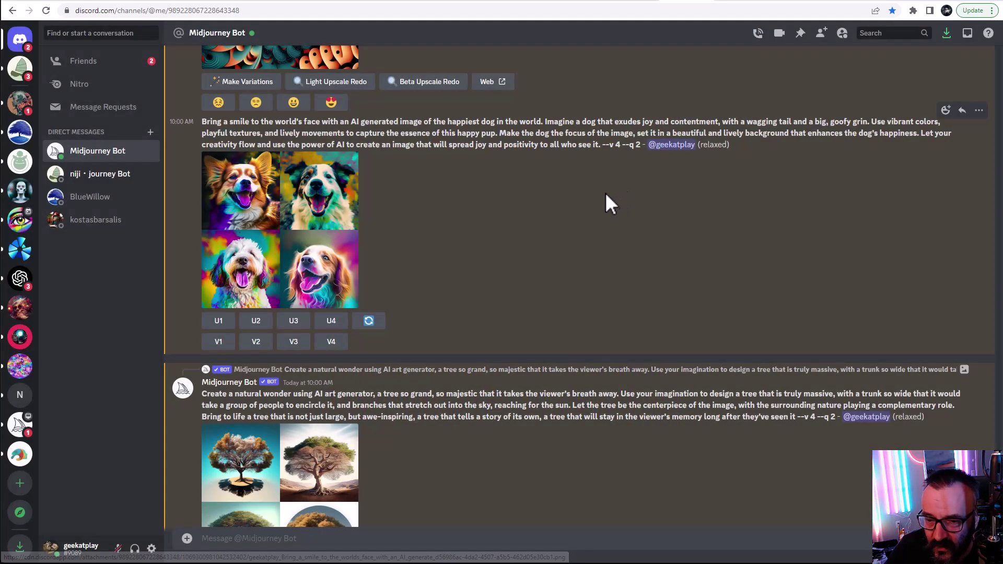
{"action": "key", "text": "ctrl+Tab"}
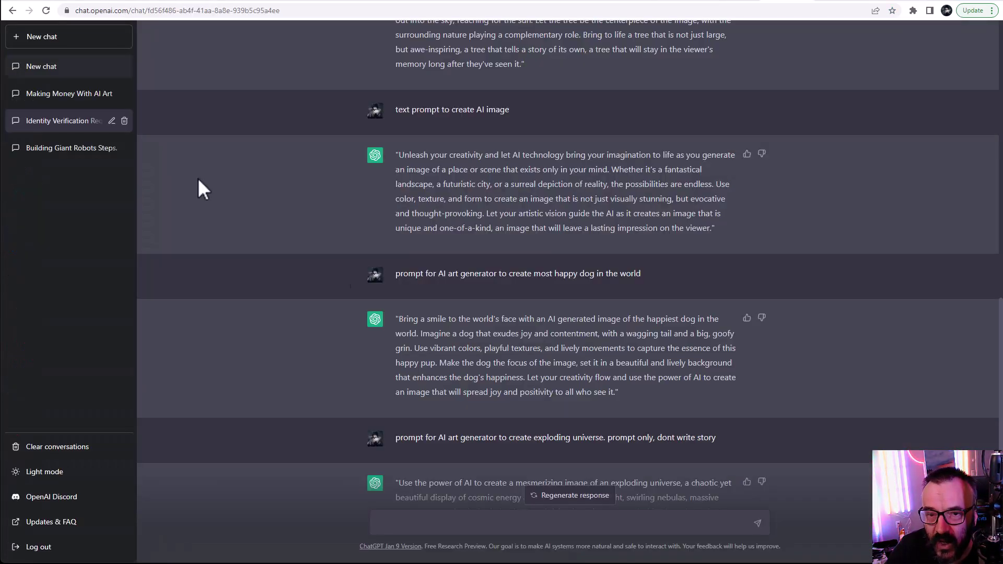
{"action": "left_click_drag", "start_coordinate": [396, 274], "coordinate": [625, 274]}
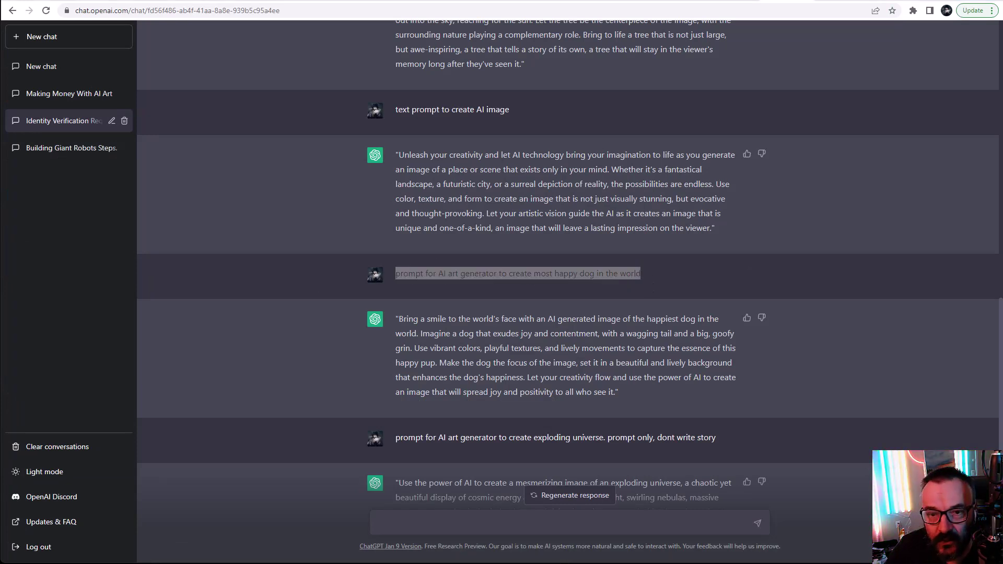
{"action": "left_click", "coordinate": [509, 275]}
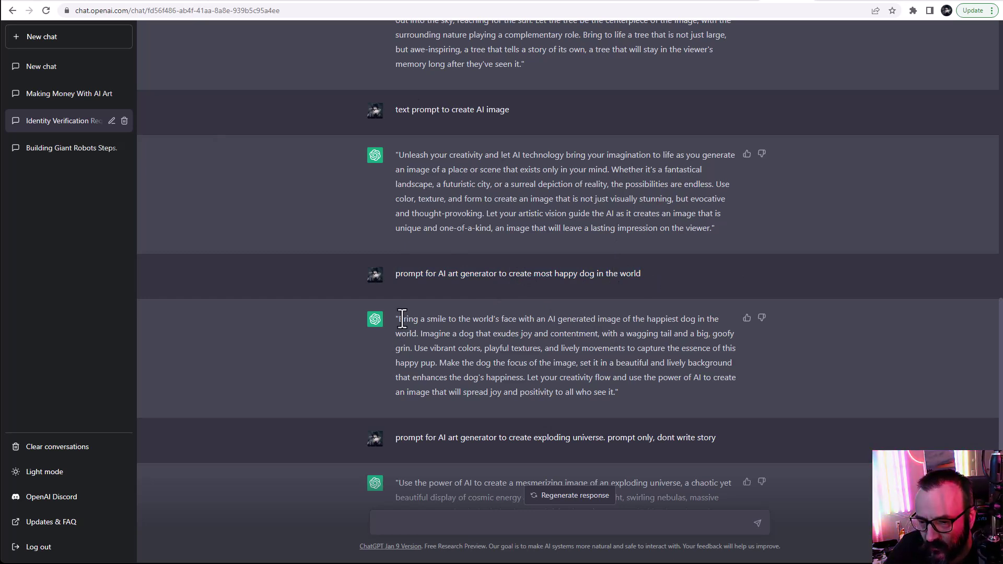
{"action": "mouse_move", "coordinate": [399, 319]}
{"action": "left_mouse_down"}
{"action": "mouse_move", "coordinate": [448, 334]}
{"action": "mouse_move", "coordinate": [526, 321]}
{"action": "left_mouse_up"}
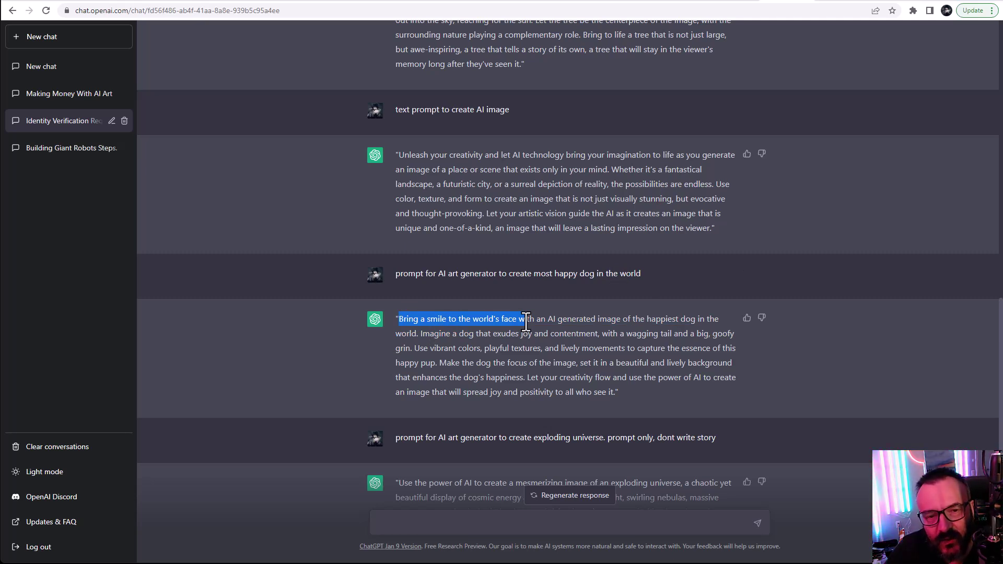
{"action": "mouse_move", "coordinate": [526, 321]}
{"action": "left_mouse_down"}
{"action": "mouse_move", "coordinate": [550, 319]}
{"action": "mouse_move", "coordinate": [627, 397]}
{"action": "left_mouse_up"}
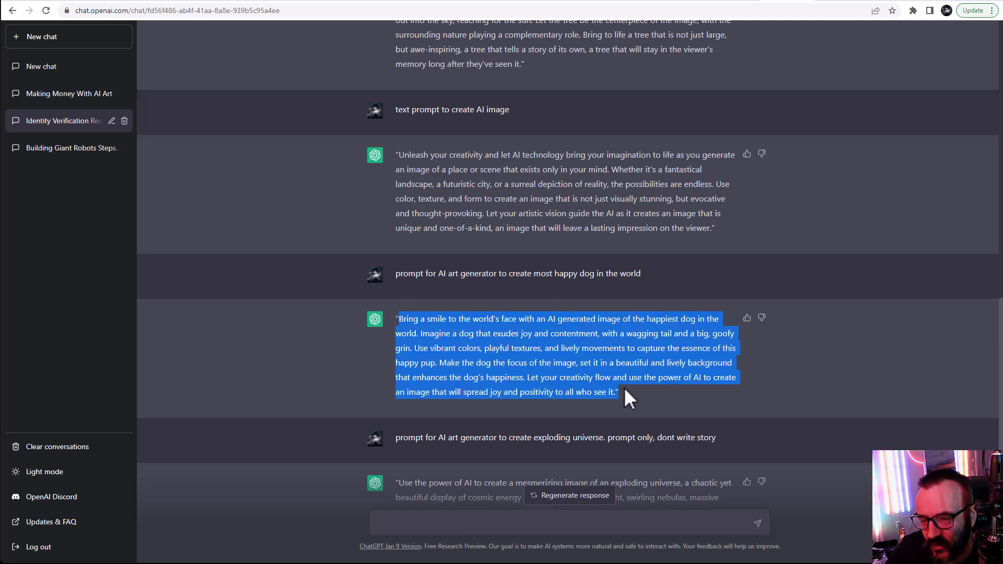
{"action": "left_click", "coordinate": [615, 350]}
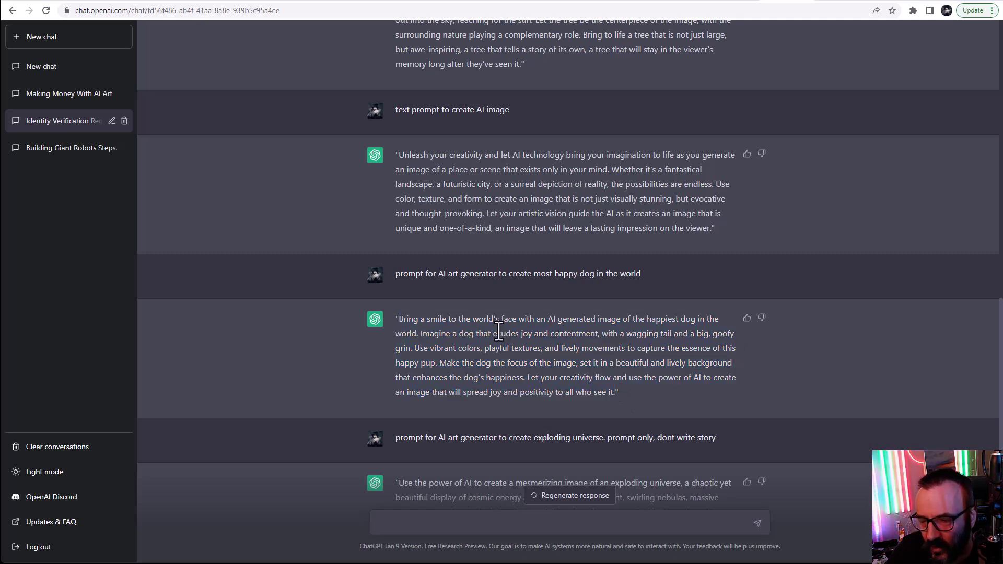
{"action": "mouse_move", "coordinate": [411, 353]}
{"action": "left_mouse_down"}
{"action": "mouse_move", "coordinate": [642, 355]}
{"action": "mouse_move", "coordinate": [657, 371]}
{"action": "mouse_move", "coordinate": [723, 380]}
{"action": "left_mouse_up"}
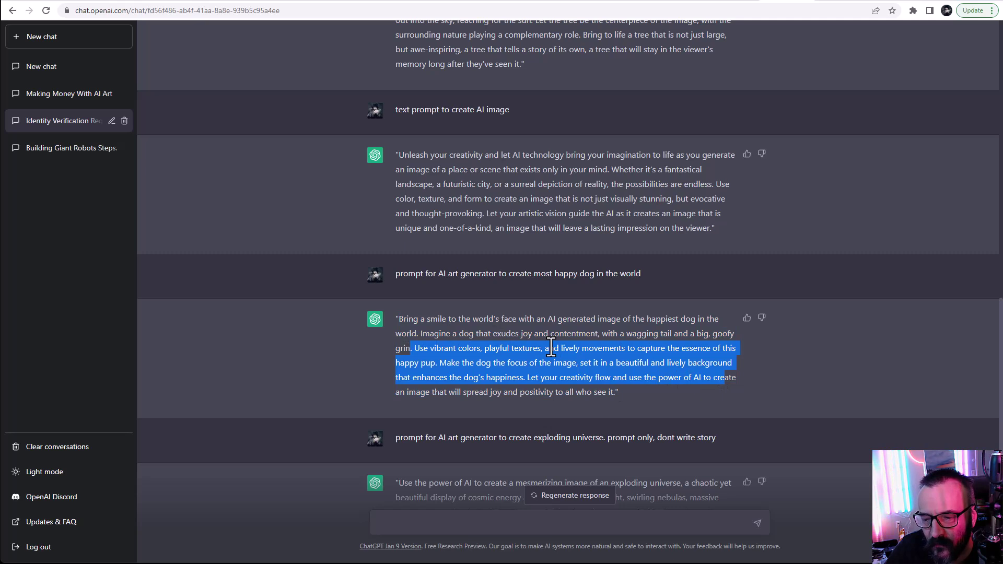
{"action": "left_click", "coordinate": [551, 348]}
{"action": "mouse_move", "coordinate": [415, 348]}
{"action": "left_mouse_down"}
{"action": "mouse_move", "coordinate": [506, 348]}
{"action": "mouse_move", "coordinate": [484, 345]}
{"action": "left_mouse_up"}
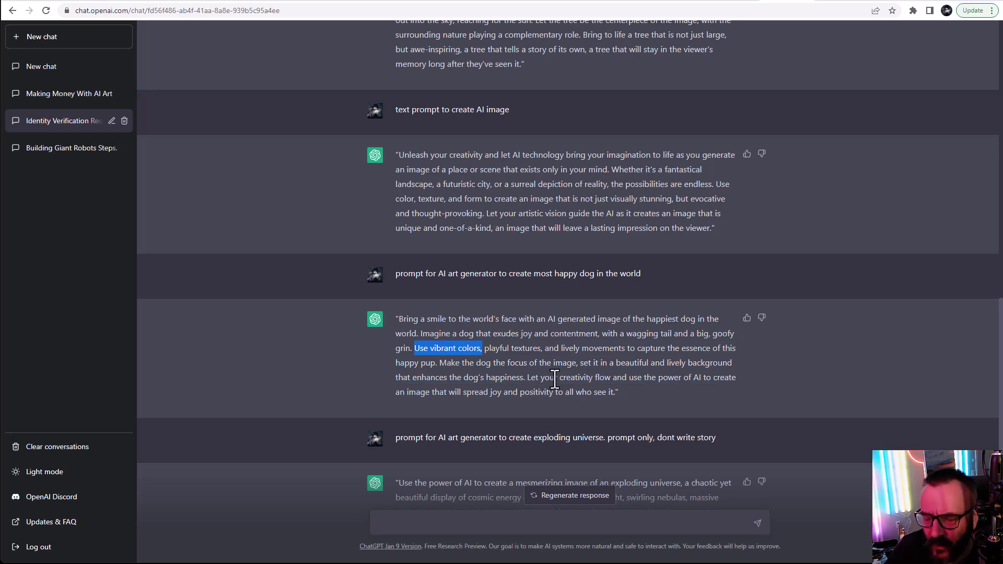
Return to Midjourney to preview the happy dog grid, then go back to ChatGPT.
{"action": "left_click", "coordinate": [687, 4]}
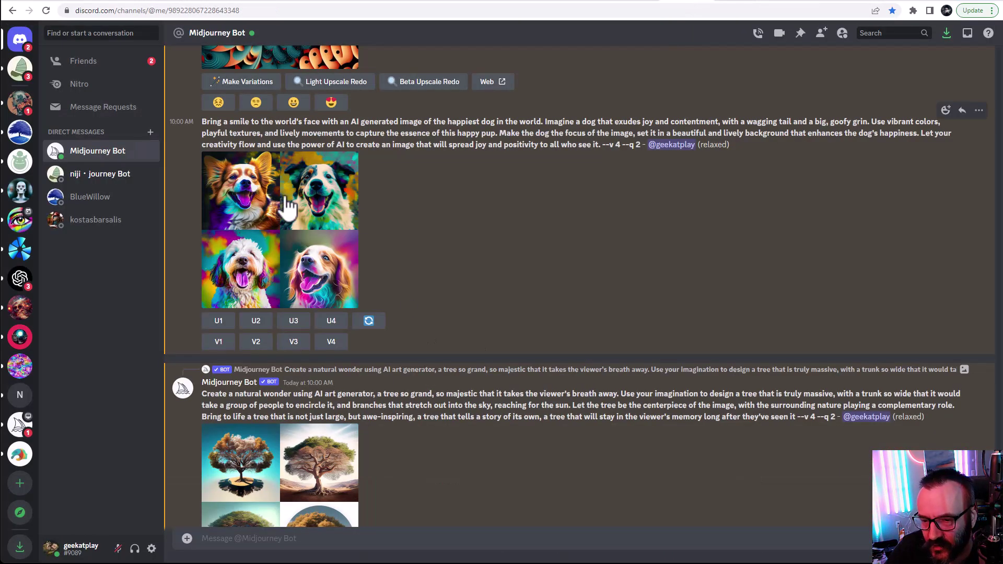
{"action": "left_click", "coordinate": [281, 215]}
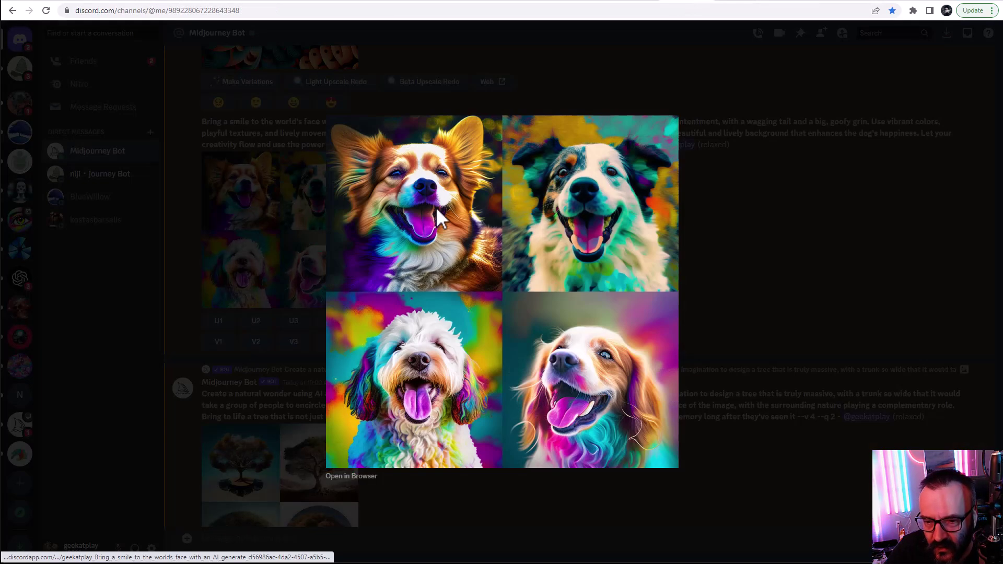
{"action": "left_click", "coordinate": [737, 301]}
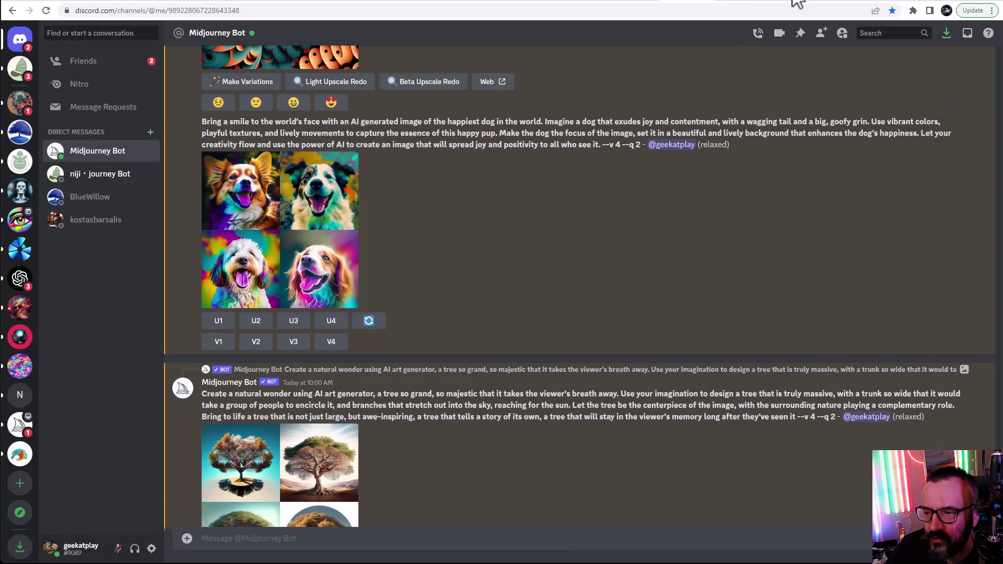
{"action": "left_click", "coordinate": [794, 4]}
{"action": "scroll", "coordinate": [572, 321], "scroll_direction": "down", "scroll_amount": 2}
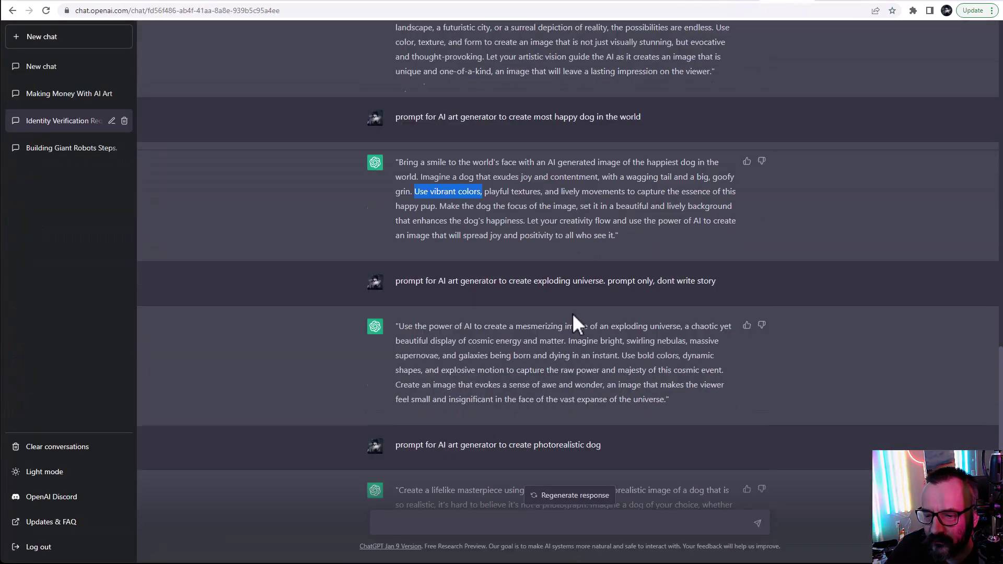
{"action": "scroll", "coordinate": [572, 322], "scroll_direction": "down", "scroll_amount": 2}
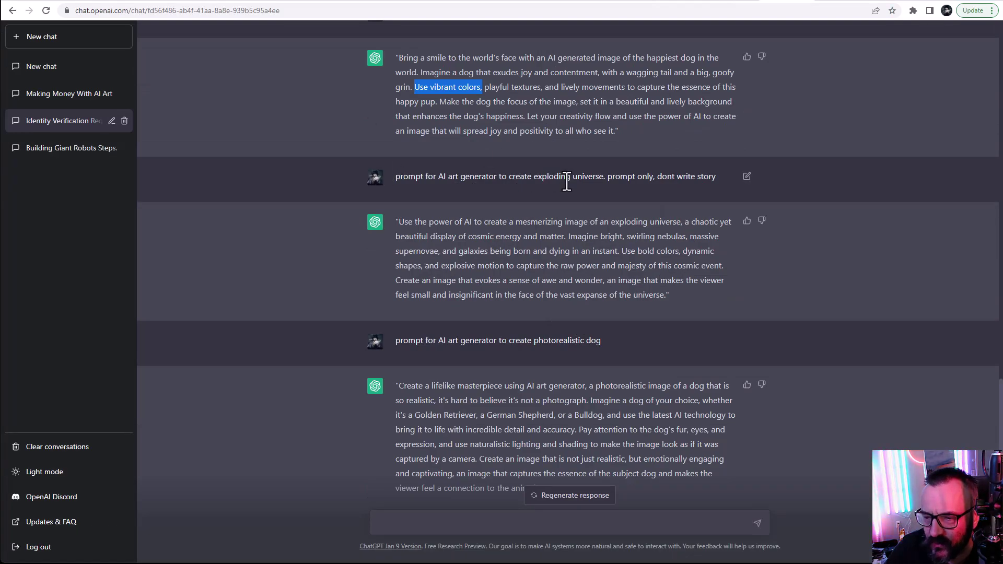
Preview the exploding universe grid and upscaled nebula images, and select that prompt's text.
{"action": "left_click", "coordinate": [687, 3]}
{"action": "scroll", "coordinate": [401, 308], "scroll_direction": "down", "scroll_amount": 2}
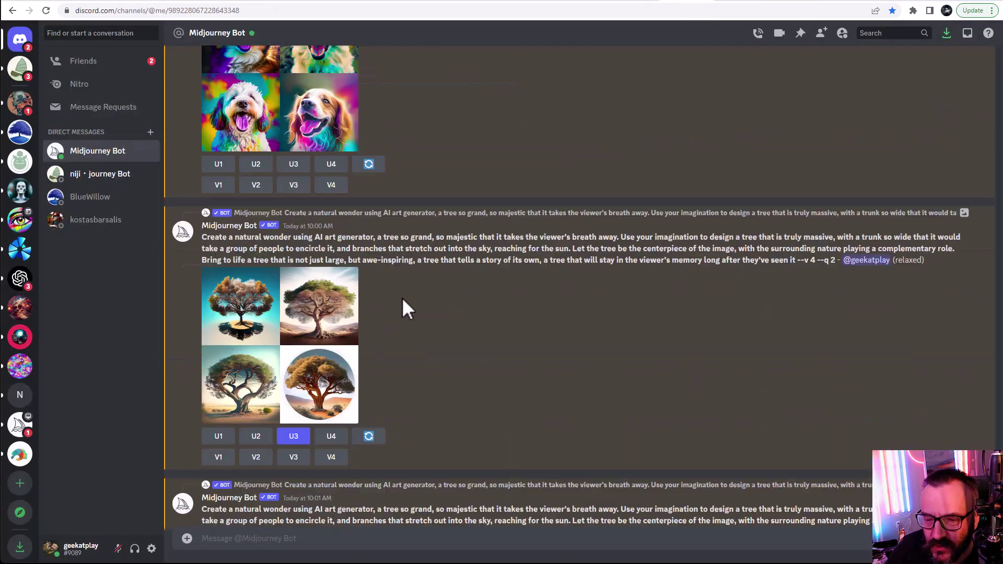
{"action": "scroll", "coordinate": [404, 300], "scroll_direction": "down", "scroll_amount": 3}
{"action": "scroll", "coordinate": [403, 300], "scroll_direction": "down", "scroll_amount": 1}
{"action": "scroll", "coordinate": [403, 300], "scroll_direction": "down", "scroll_amount": 3}
{"action": "scroll", "coordinate": [403, 300], "scroll_direction": "down", "scroll_amount": 1}
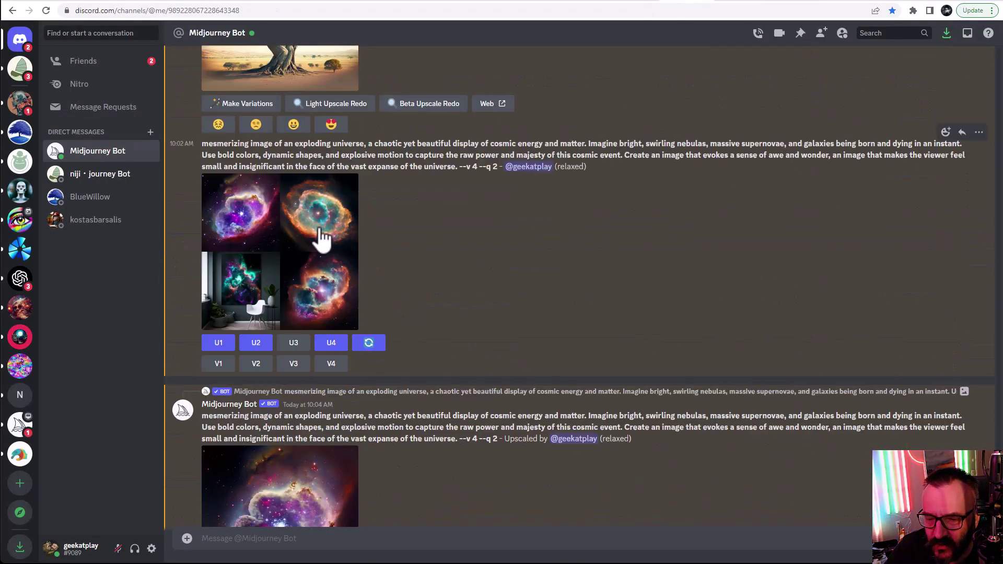
{"action": "left_click", "coordinate": [321, 235]}
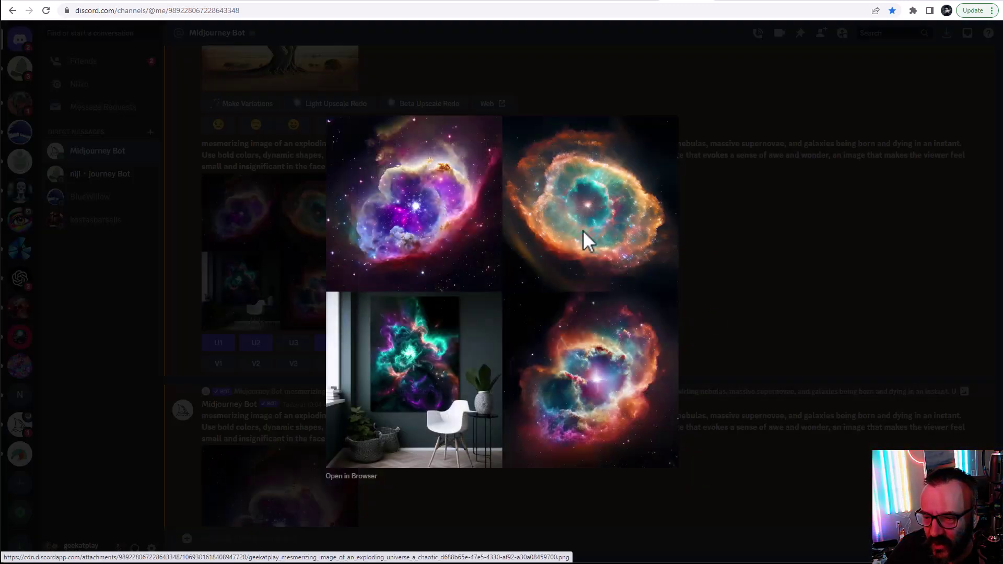
{"action": "left_click", "coordinate": [789, 283]}
{"action": "scroll", "coordinate": [379, 435], "scroll_direction": "down", "scroll_amount": 3}
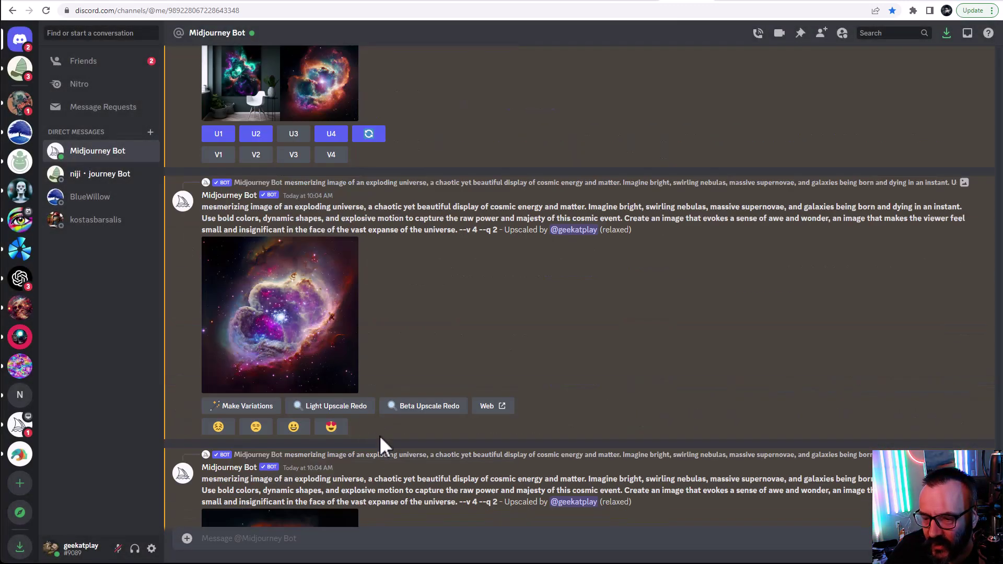
{"action": "left_click", "coordinate": [354, 318]}
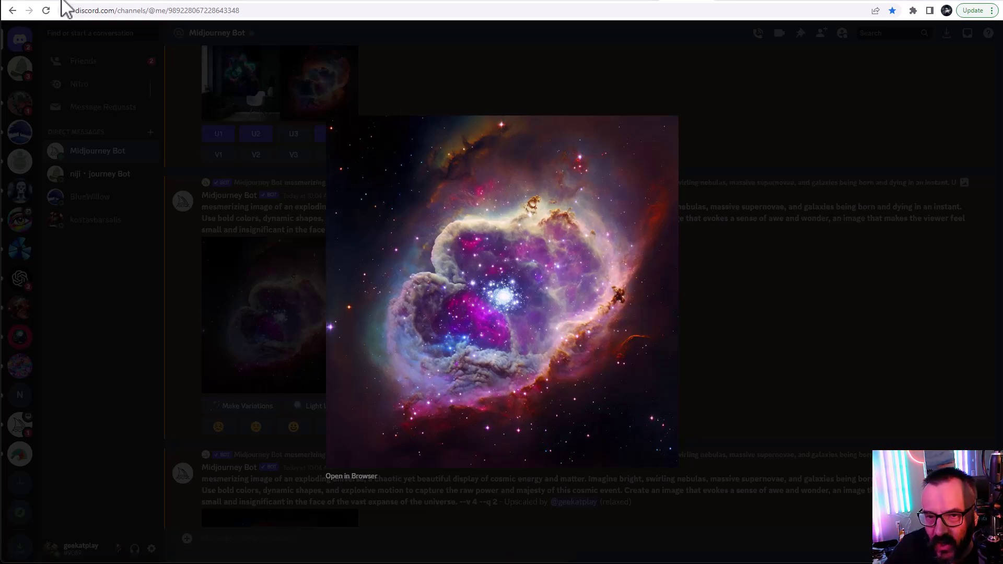
{"action": "left_click", "coordinate": [743, 333]}
{"action": "scroll", "coordinate": [382, 298], "scroll_direction": "down", "scroll_amount": 3}
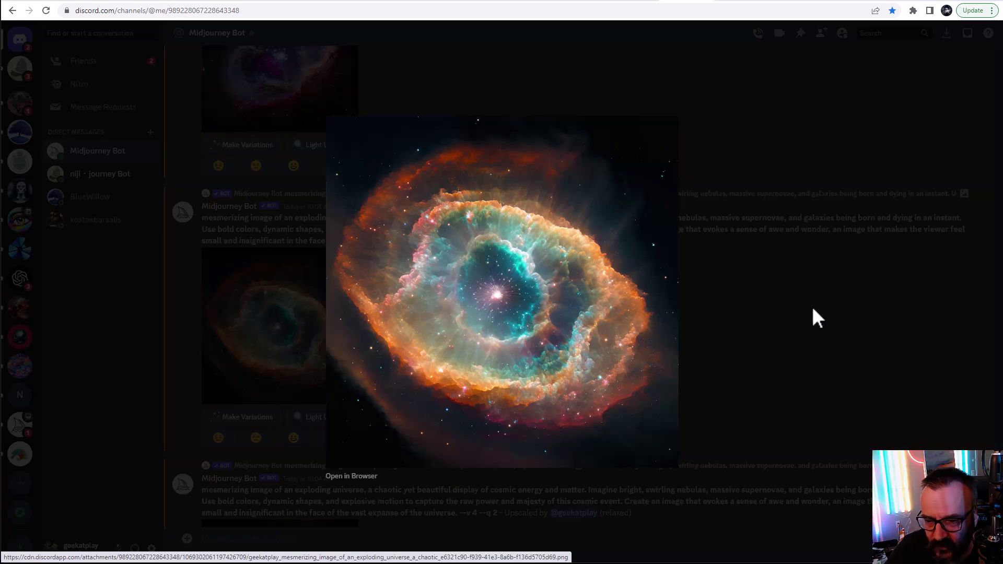
{"action": "left_click", "coordinate": [813, 315]}
{"action": "scroll", "coordinate": [240, 291], "scroll_direction": "down", "scroll_amount": 3}
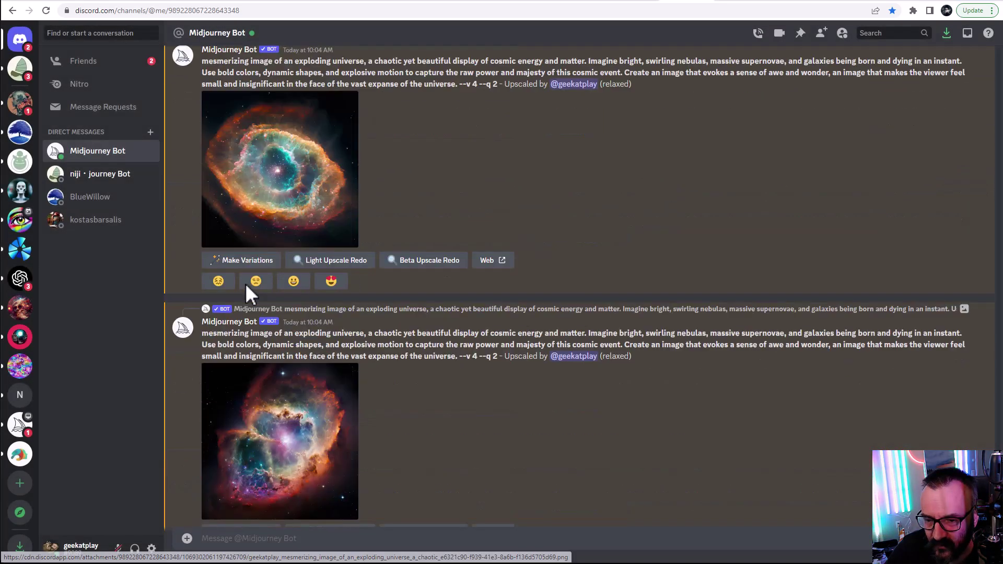
{"action": "left_click_drag", "start_coordinate": [209, 332], "coordinate": [452, 359]}
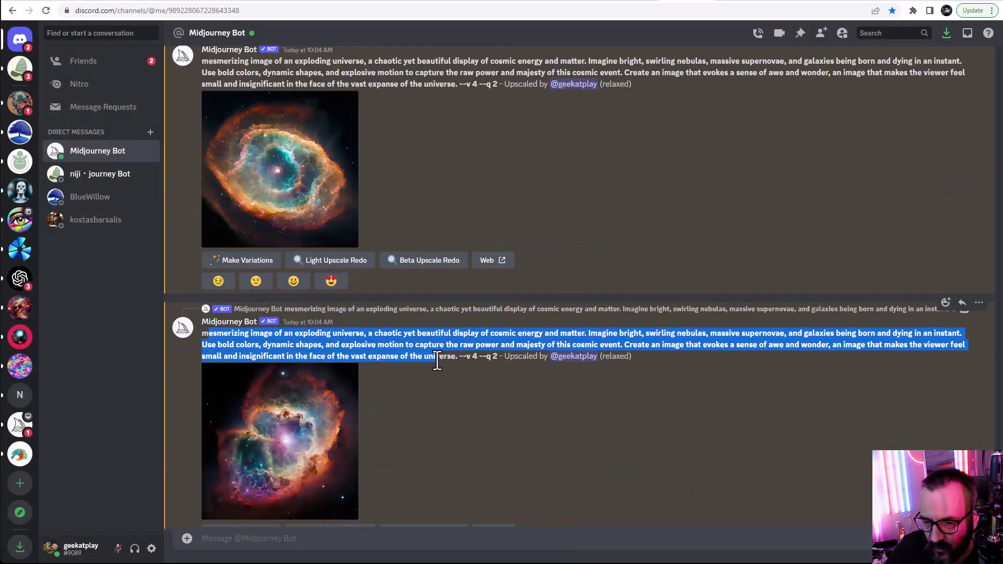
{"action": "left_click", "coordinate": [790, 4]}
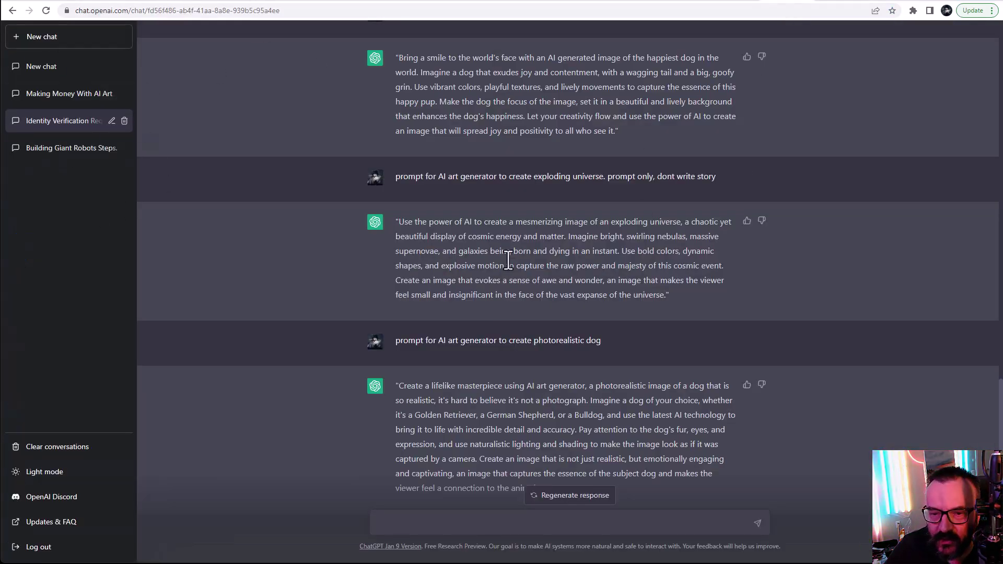
{"action": "mouse_move", "coordinate": [513, 179]}
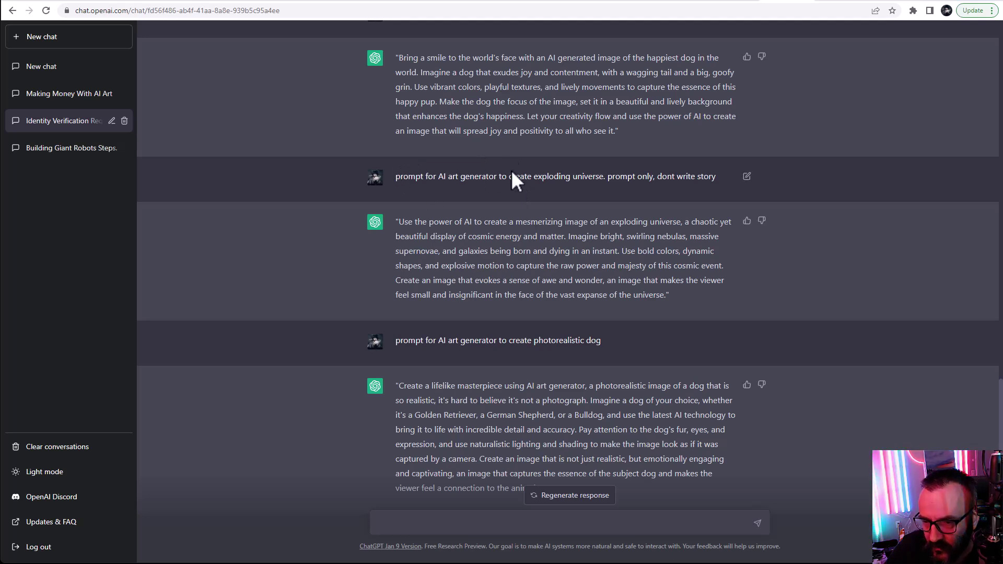
Highlight the exploding universe request, then the full photorealistic dog prompt reply.
{"action": "left_click_drag", "start_coordinate": [534, 176], "coordinate": [716, 175]}
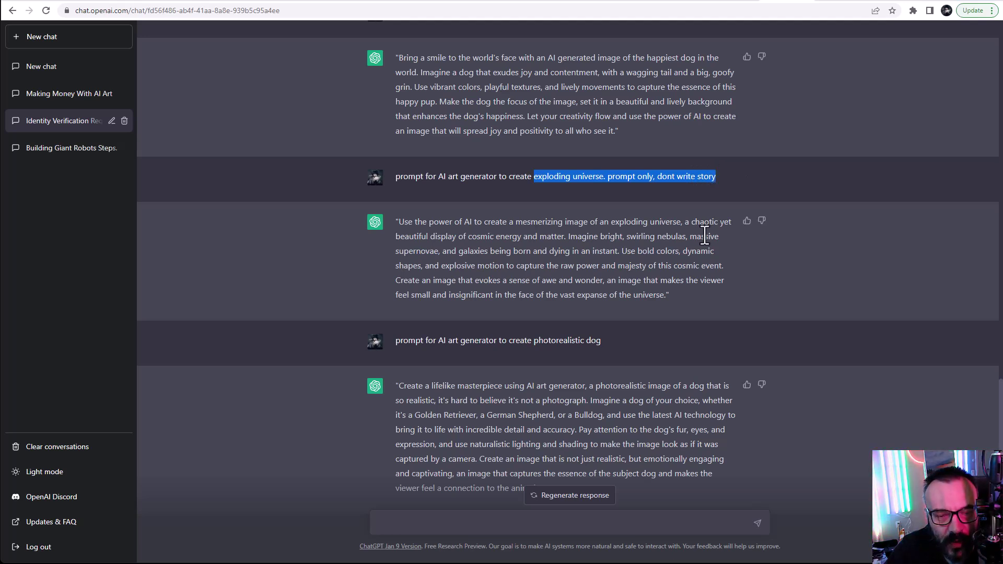
{"action": "left_click", "coordinate": [613, 285]}
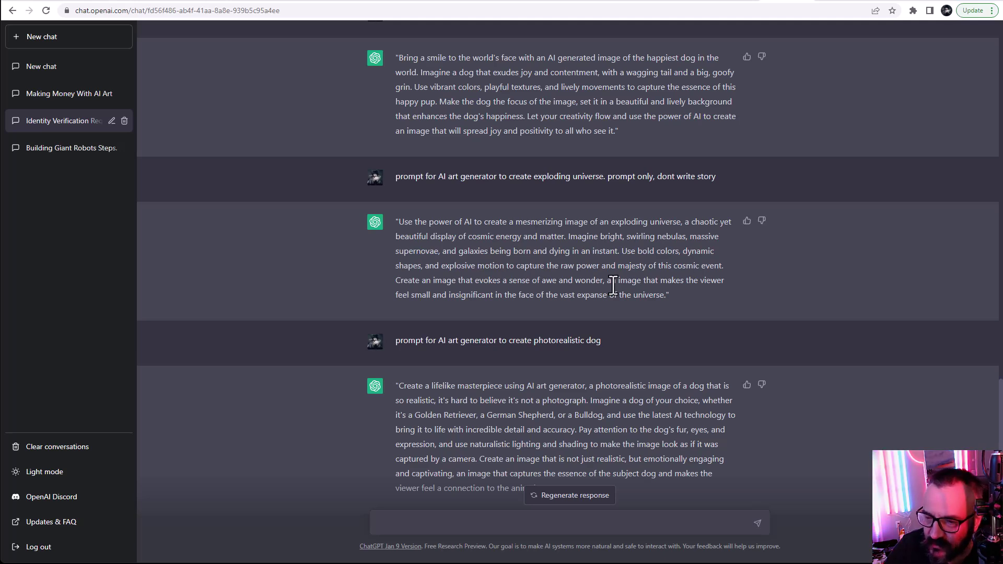
{"action": "scroll", "coordinate": [589, 220], "scroll_direction": "down", "scroll_amount": 1}
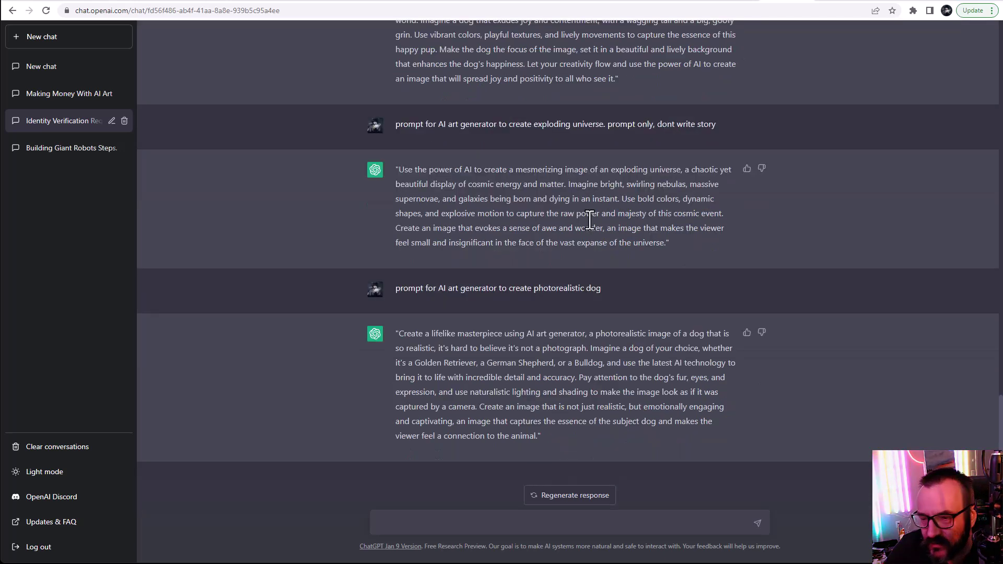
{"action": "scroll", "coordinate": [589, 220], "scroll_direction": "up", "scroll_amount": 1}
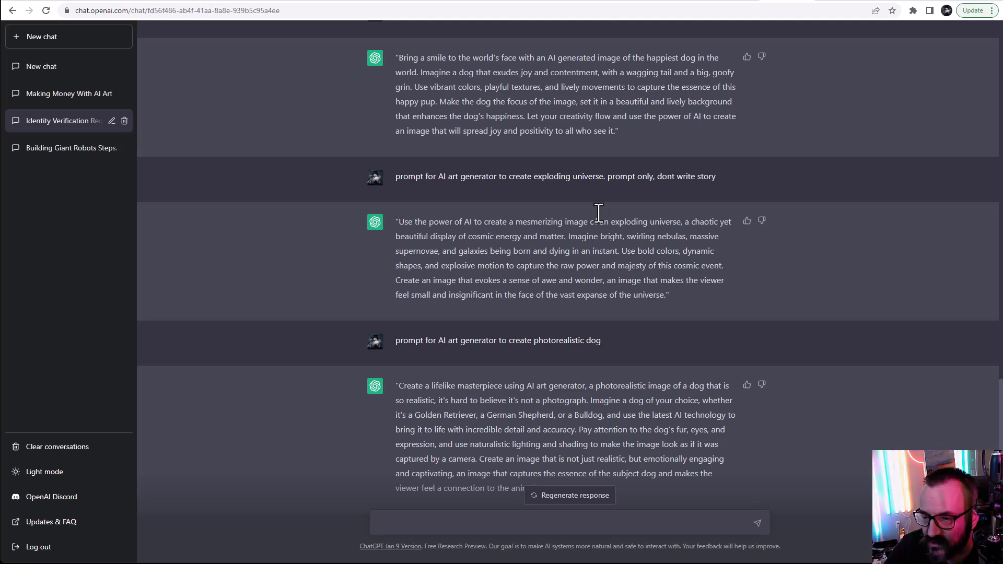
{"action": "mouse_move", "coordinate": [564, 341]}
{"action": "left_click_drag", "start_coordinate": [613, 340], "coordinate": [392, 346]}
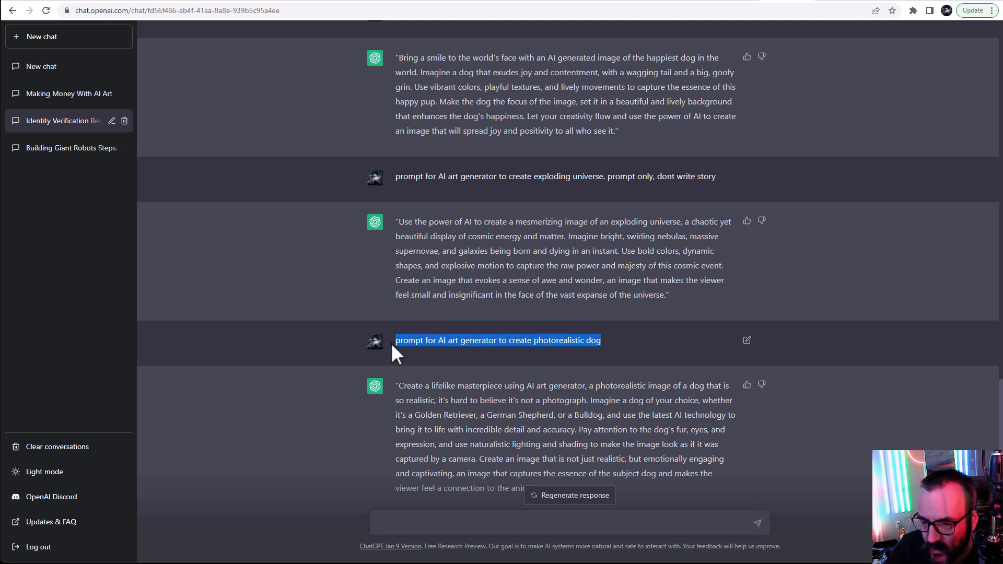
{"action": "scroll", "coordinate": [578, 319], "scroll_direction": "down", "scroll_amount": 1}
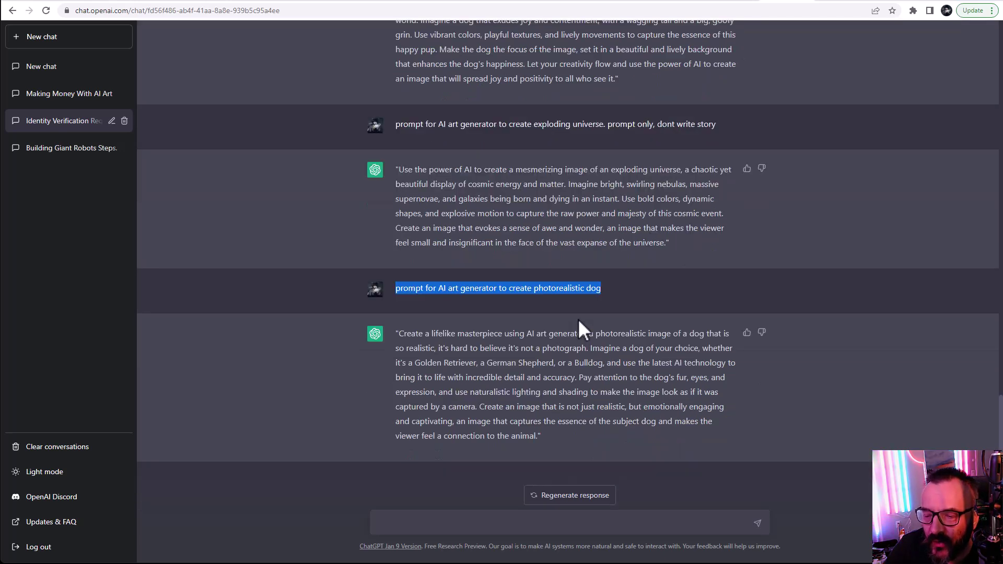
{"action": "left_click", "coordinate": [403, 347]}
{"action": "left_click_drag", "start_coordinate": [399, 334], "coordinate": [540, 438]}
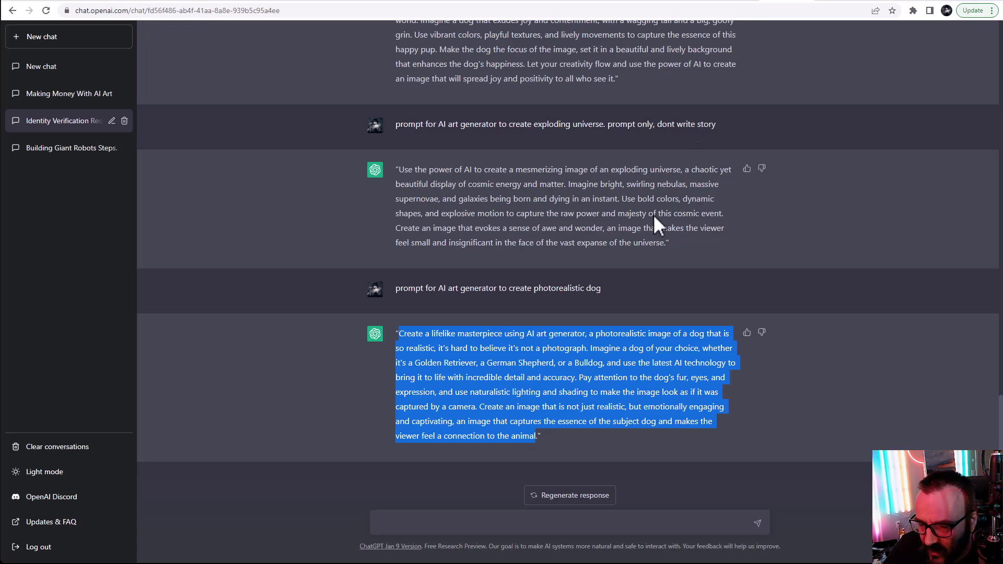
{"action": "left_click", "coordinate": [681, 2]}
{"action": "scroll", "coordinate": [485, 239], "scroll_direction": "down", "scroll_amount": 5}
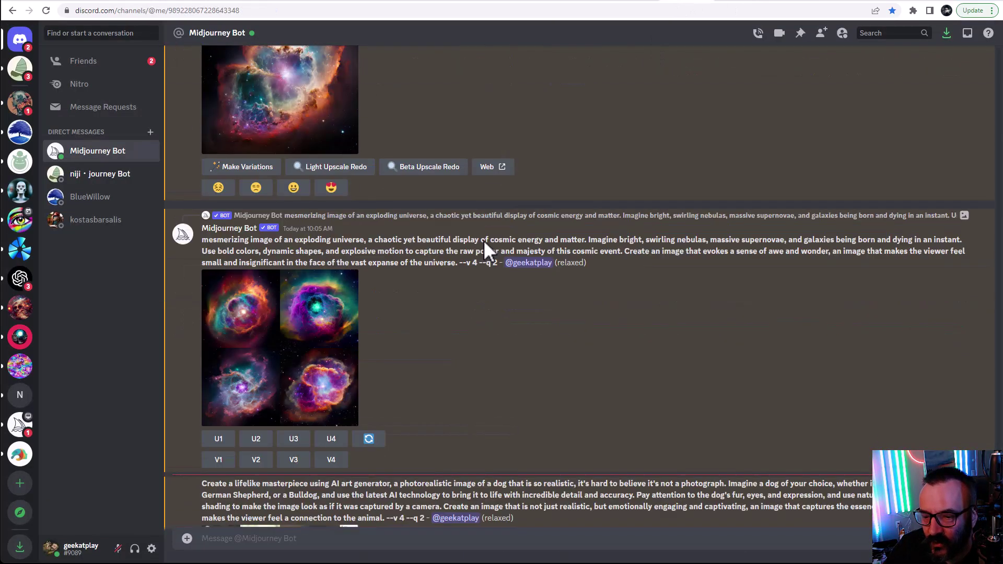
{"action": "left_click", "coordinate": [235, 416]}
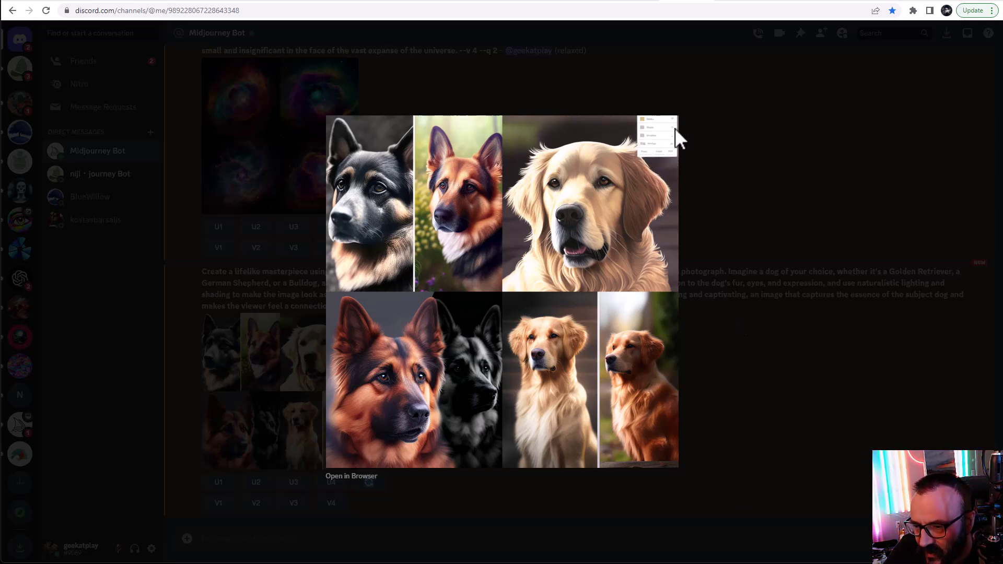
{"action": "left_click", "coordinate": [707, 149]}
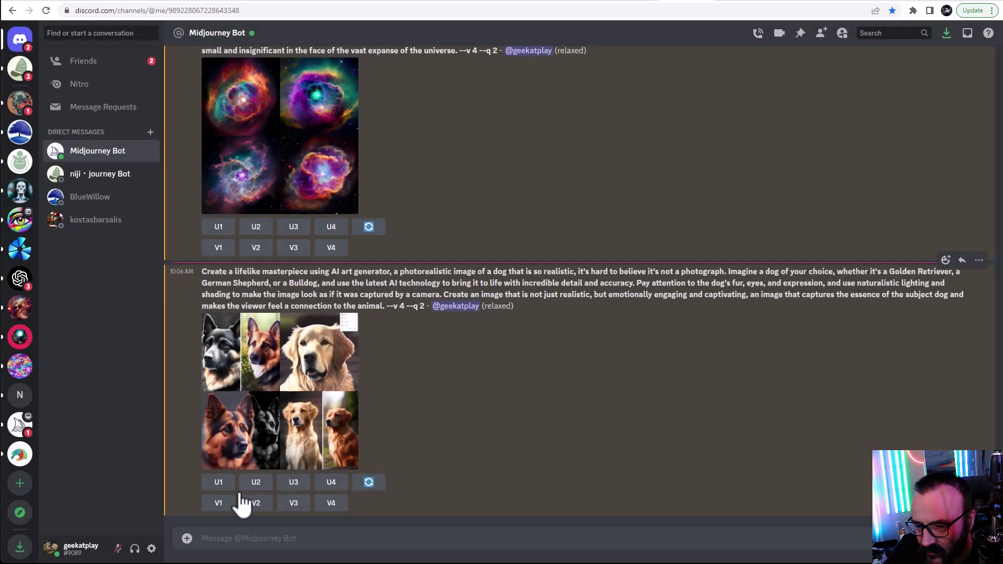
{"action": "left_click", "coordinate": [256, 482]}
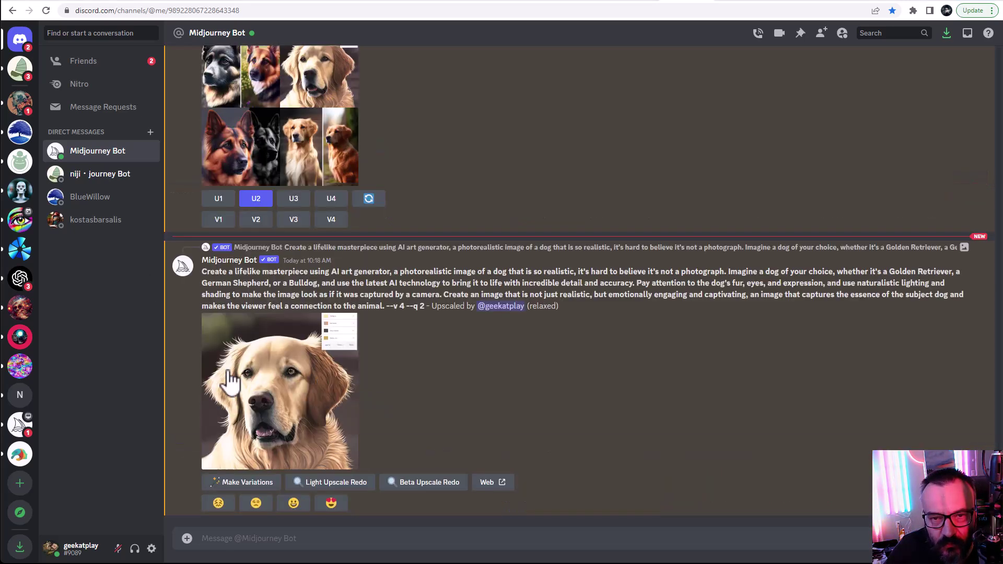
{"action": "left_click", "coordinate": [231, 384]}
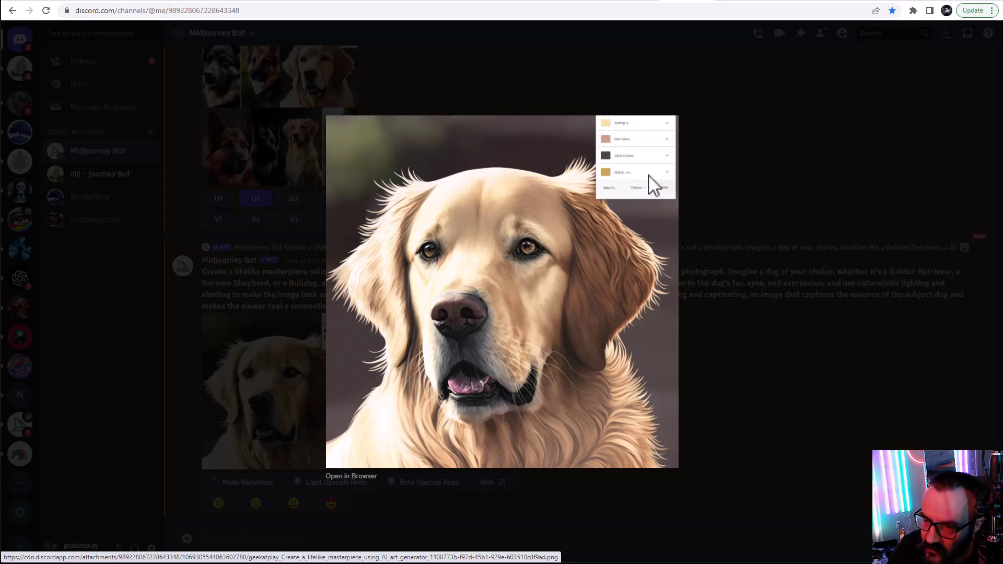
{"action": "left_click", "coordinate": [738, 375]}
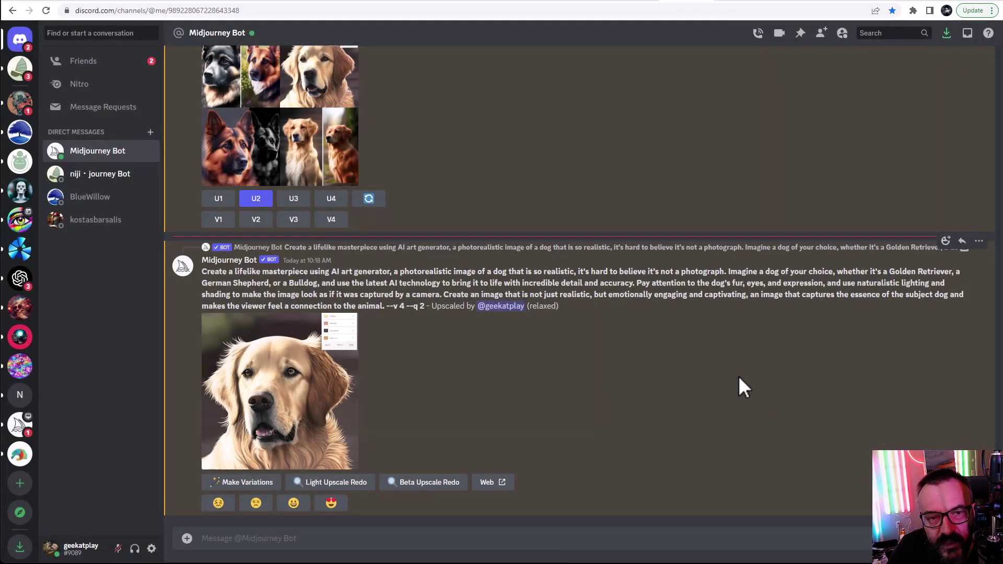
{"action": "scroll", "coordinate": [502, 349], "scroll_direction": "up", "scroll_amount": 3}
{"action": "scroll", "coordinate": [502, 348], "scroll_direction": "up", "scroll_amount": 2}
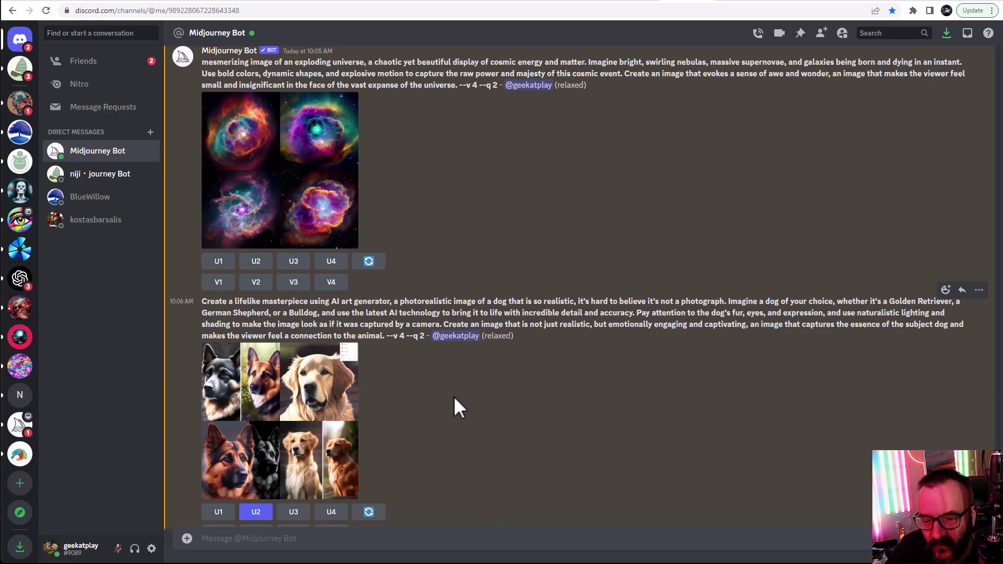
{"action": "scroll", "coordinate": [454, 408], "scroll_direction": "down", "scroll_amount": 1}
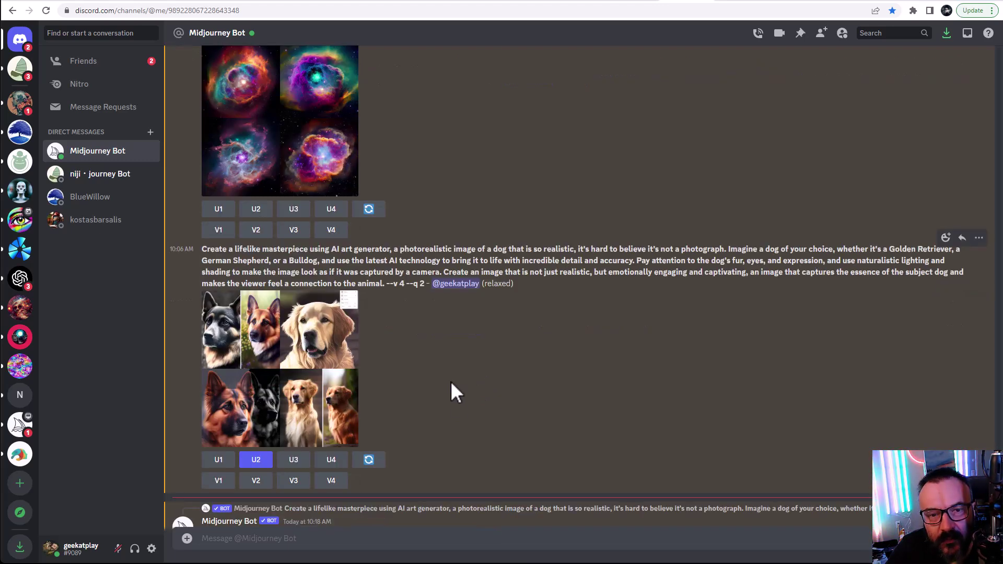
{"action": "scroll", "coordinate": [452, 384], "scroll_direction": "up", "scroll_amount": 3}
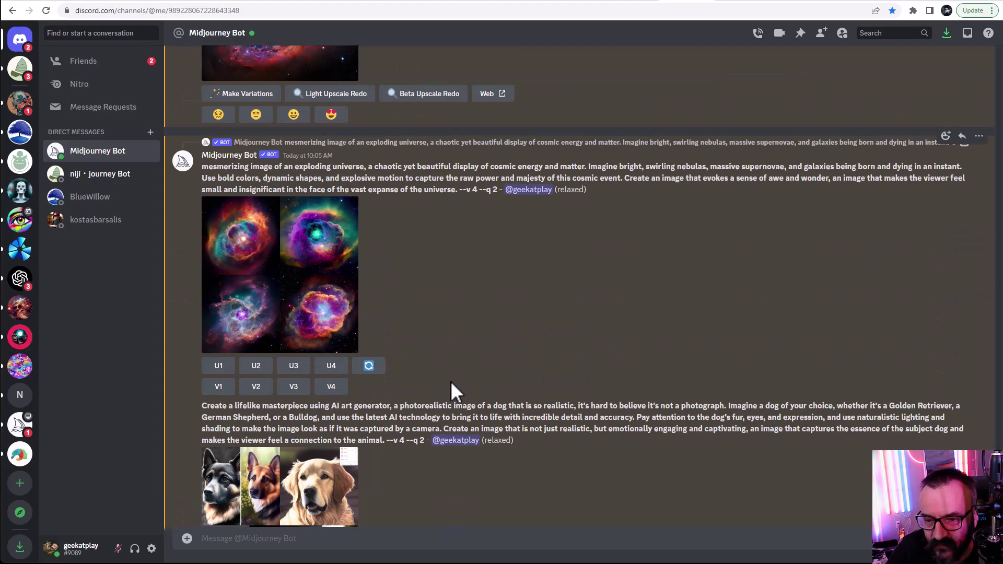
{"action": "left_click", "coordinate": [251, 261]}
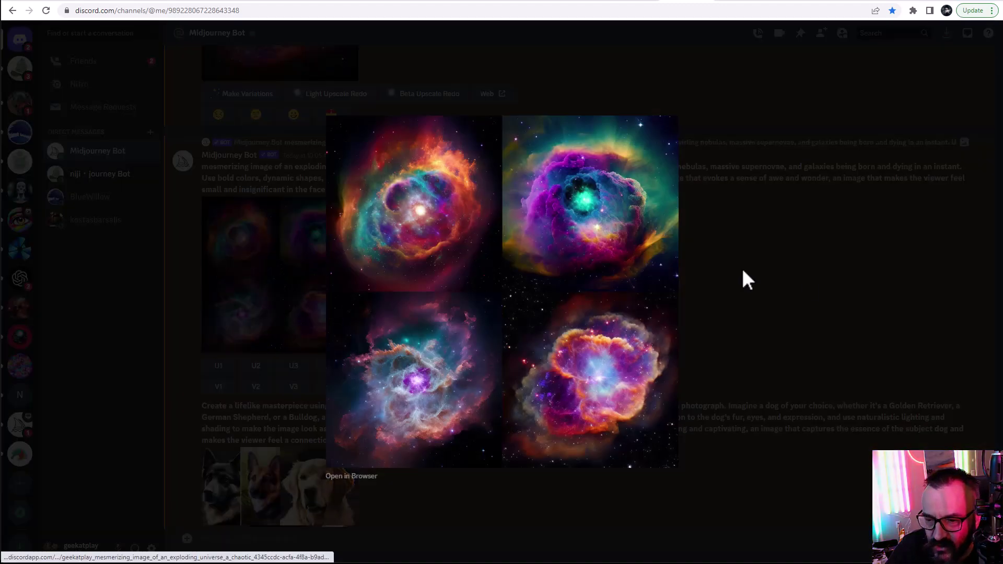
{"action": "left_click", "coordinate": [808, 280]}
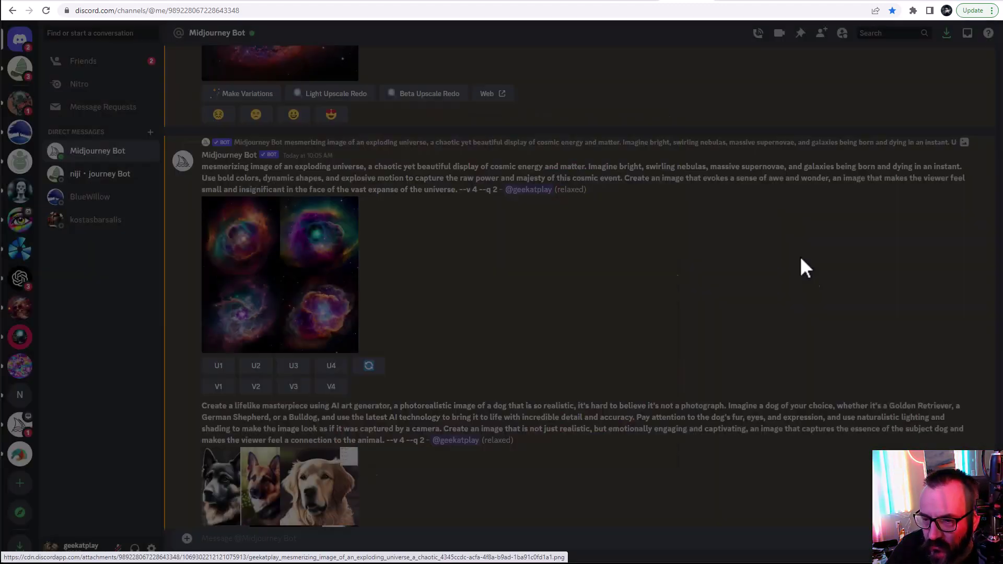
{"action": "left_click", "coordinate": [288, 267]}
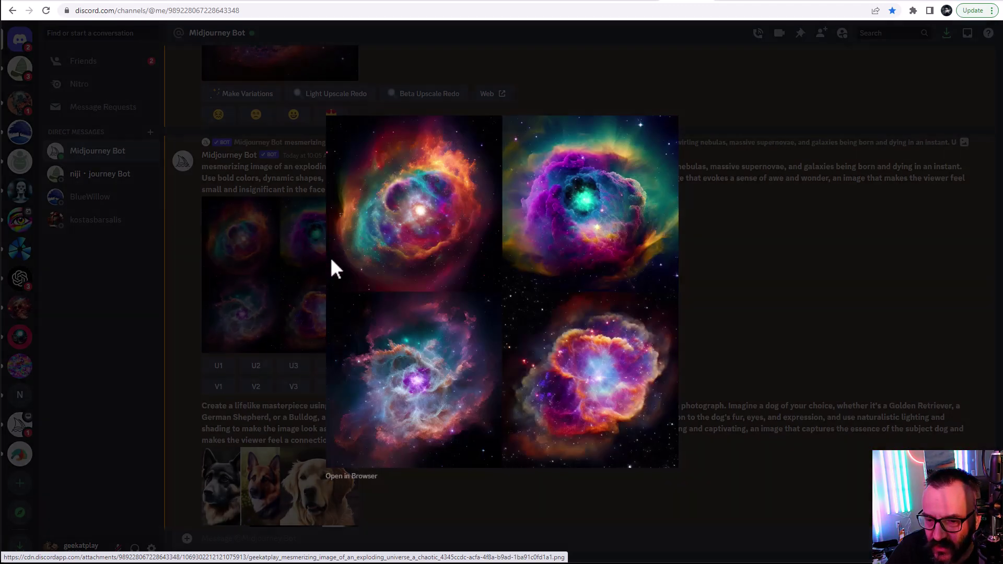
{"action": "left_click", "coordinate": [760, 294]}
Ask ChatGPT for a 'prompt for AI art generator to create live a like robot' and select the reply's robot description.
{"action": "left_click", "coordinate": [791, 1]}
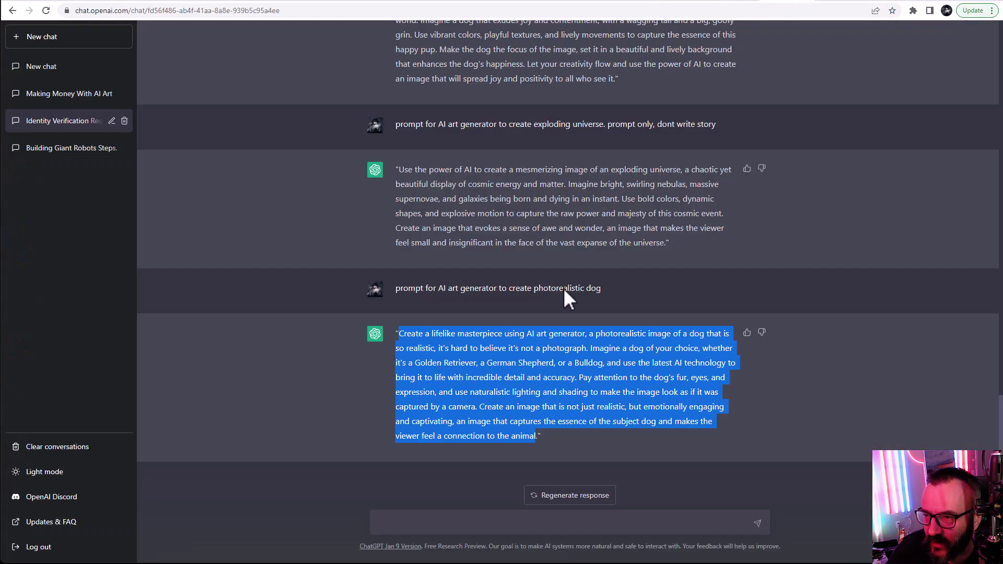
{"action": "left_click", "coordinate": [471, 521]}
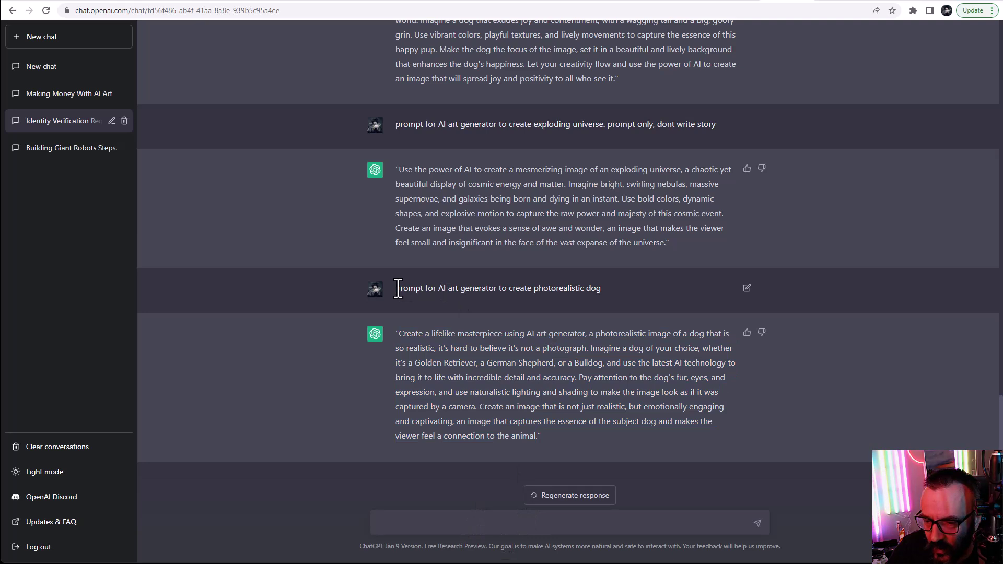
{"action": "left_click_drag", "start_coordinate": [397, 288], "coordinate": [533, 288]}
{"action": "key", "text": "ctrl+c"}
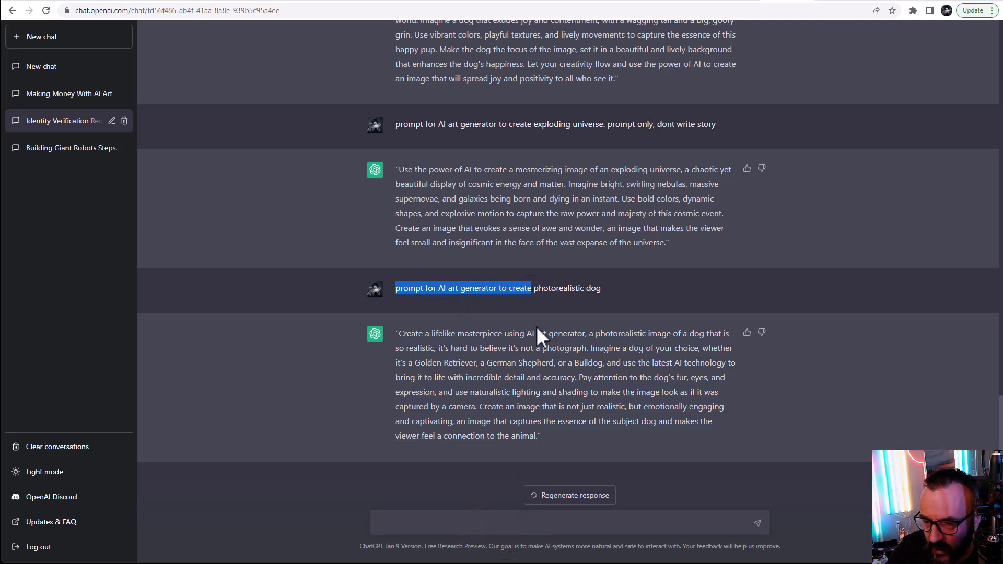
{"action": "left_click", "coordinate": [457, 520]}
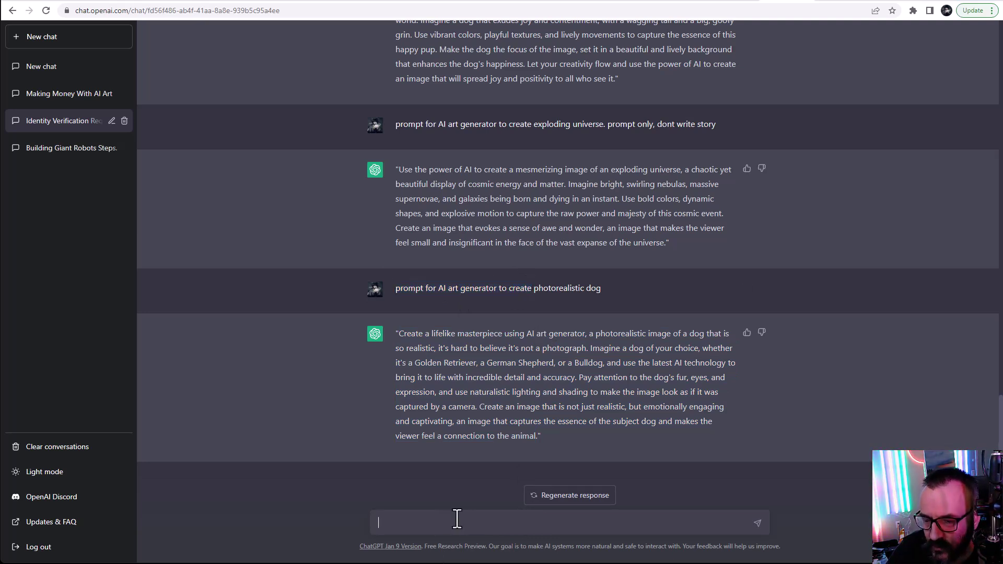
{"action": "key", "text": "ctrl+v"}
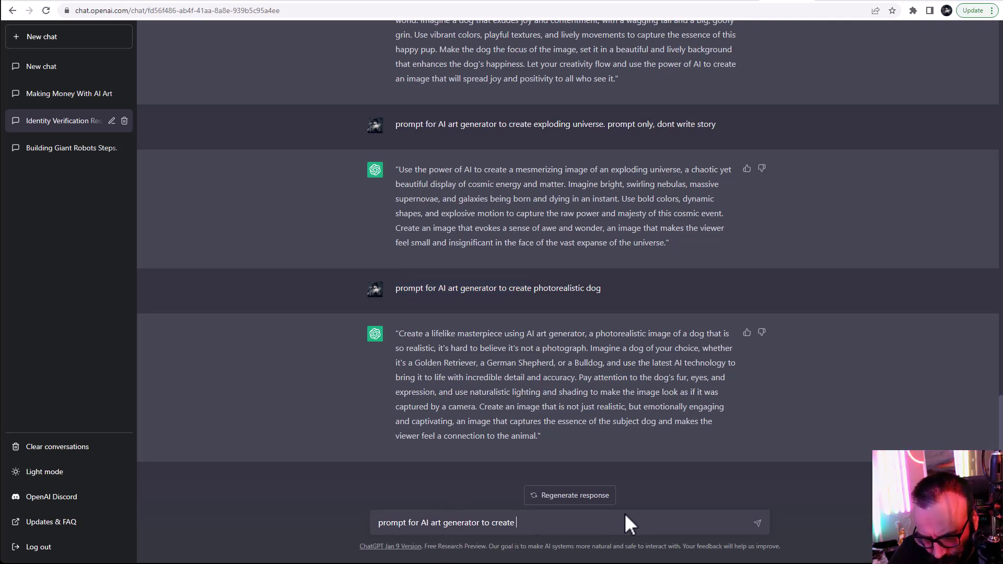
{"action": "type", "text": "li"}
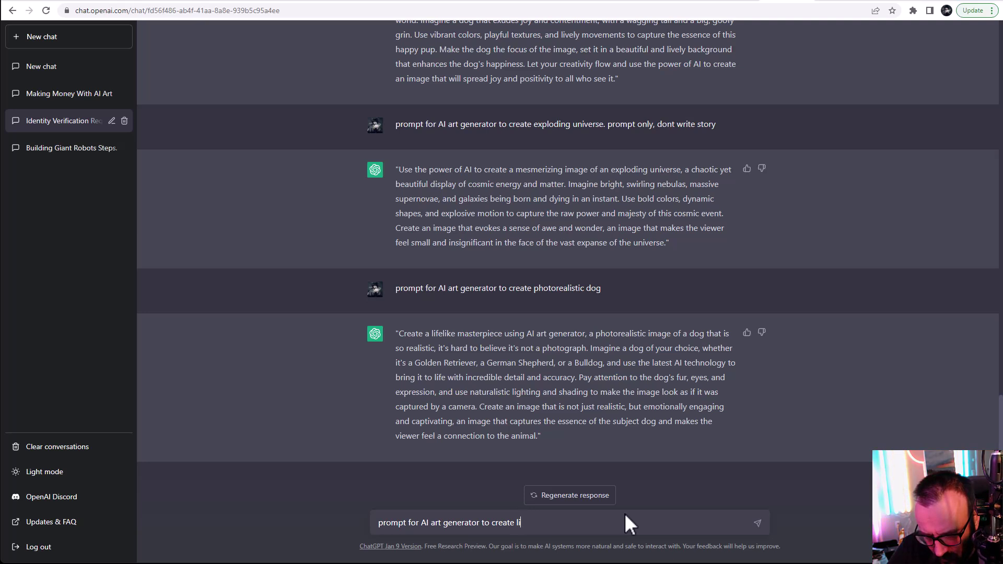
{"action": "type", "text": "ve"}
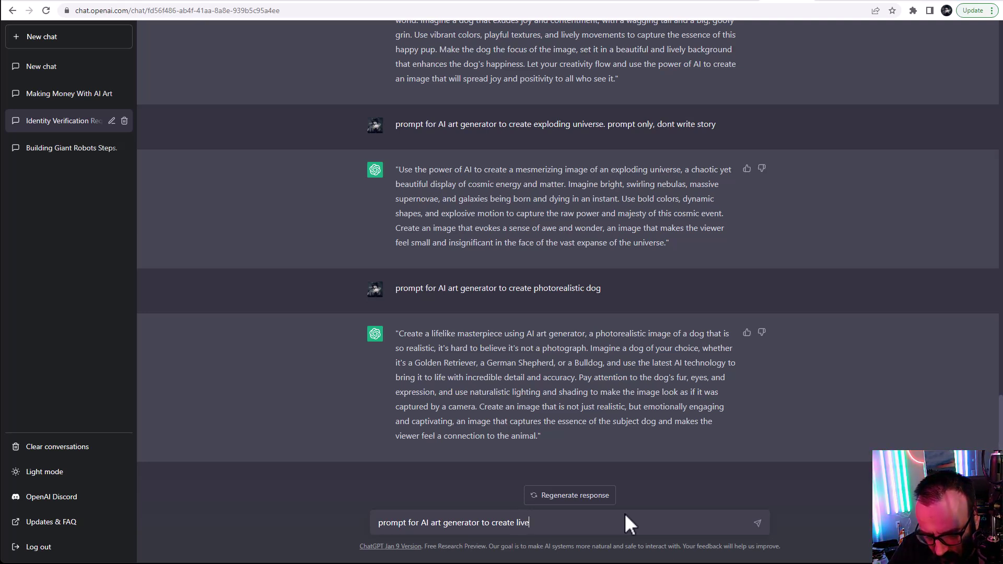
{"action": "type", "text": " a like ro"}
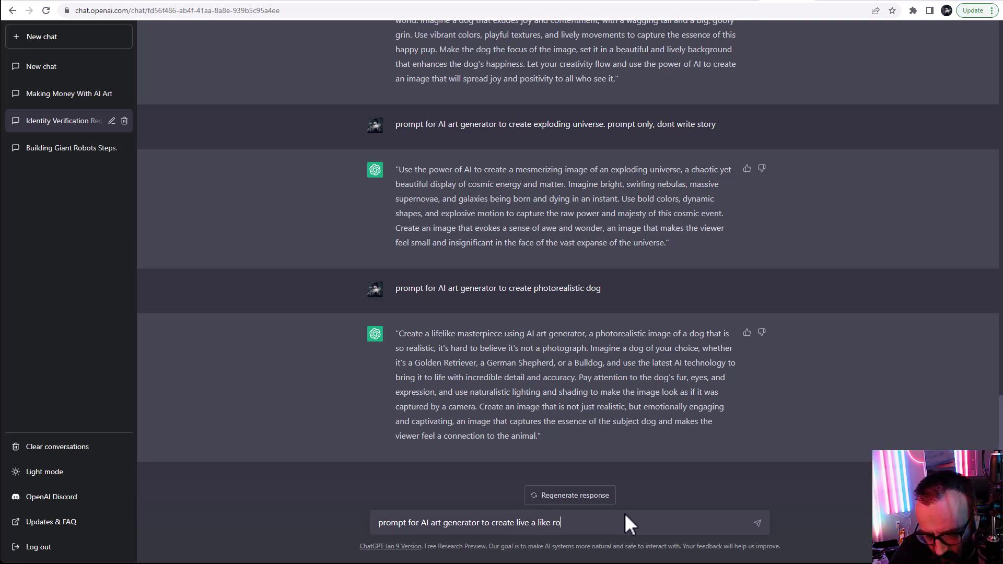
{"action": "type", "text": "bot"}
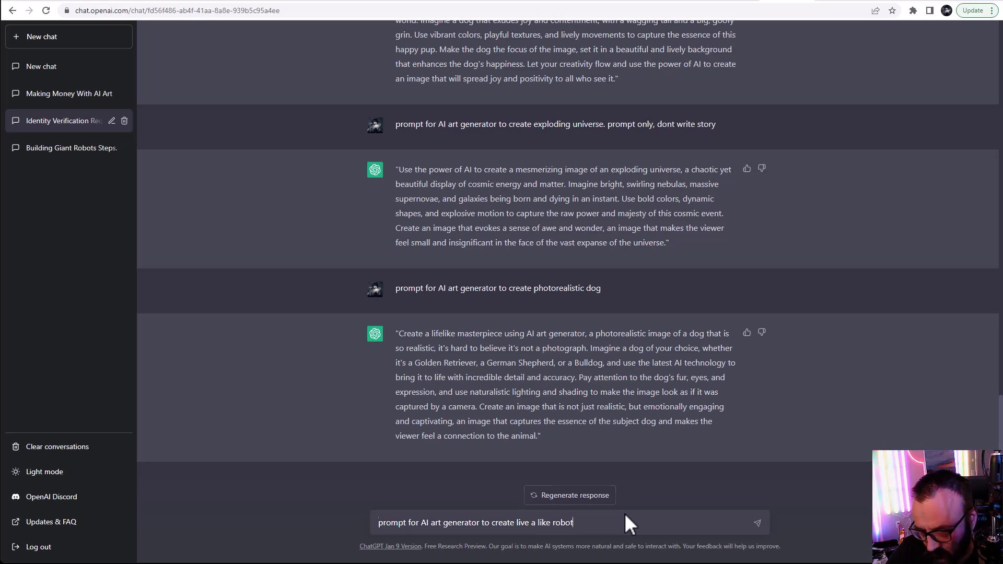
{"action": "key", "text": "Return"}
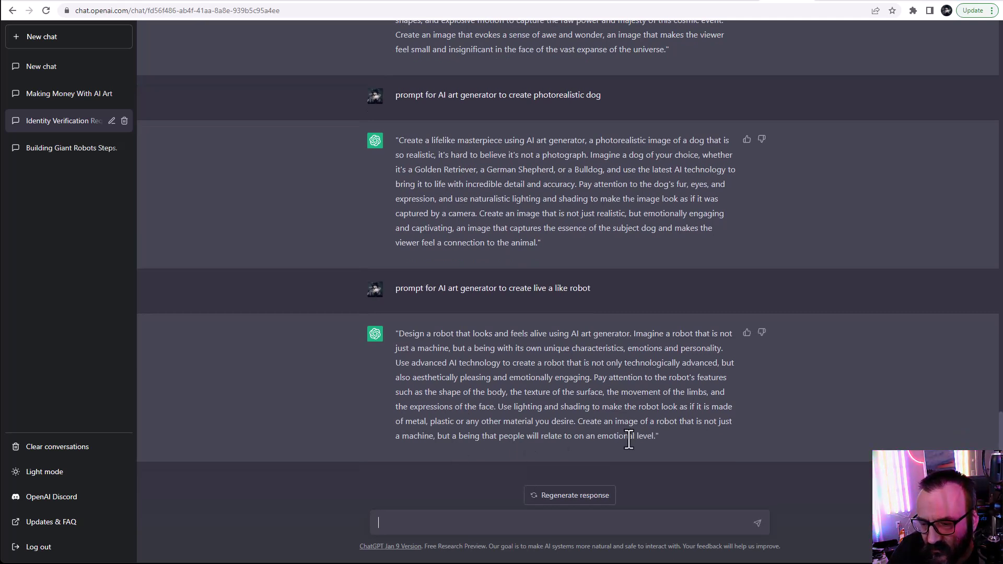
{"action": "mouse_move", "coordinate": [398, 335]}
{"action": "left_mouse_down"}
{"action": "mouse_move", "coordinate": [658, 438]}
{"action": "mouse_move", "coordinate": [544, 392]}
{"action": "mouse_move", "coordinate": [632, 334]}
{"action": "left_mouse_up"}
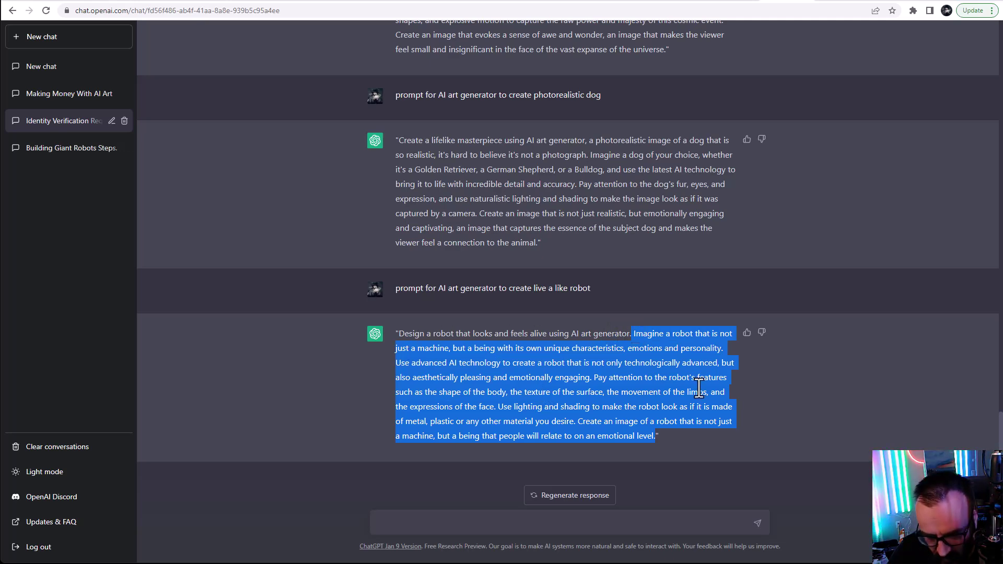
Switch Midjourney to fast mode by sending /fast in the bot chat.
{"action": "left_click", "coordinate": [689, 2]}
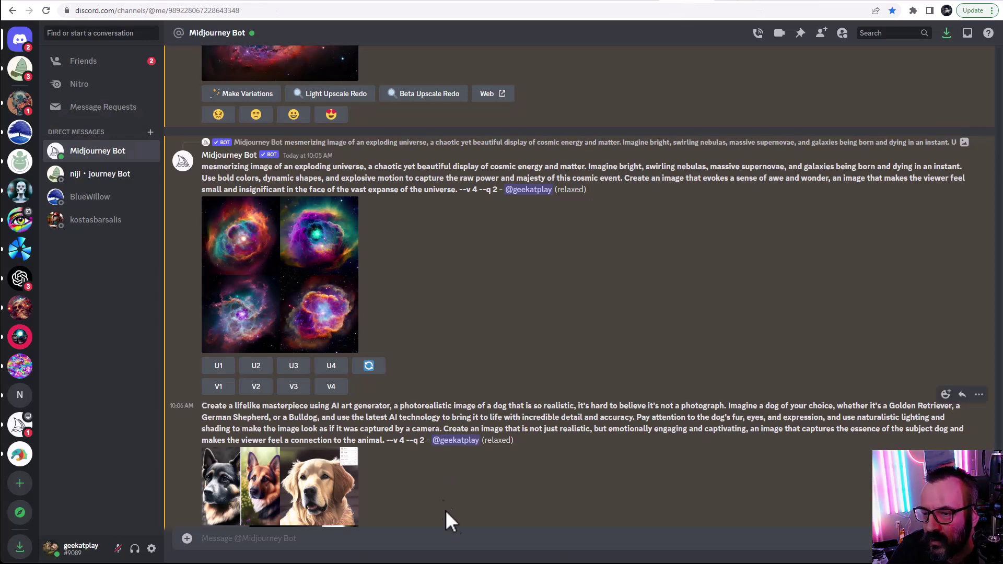
{"action": "left_click", "coordinate": [452, 540]}
{"action": "type", "text": "/"}
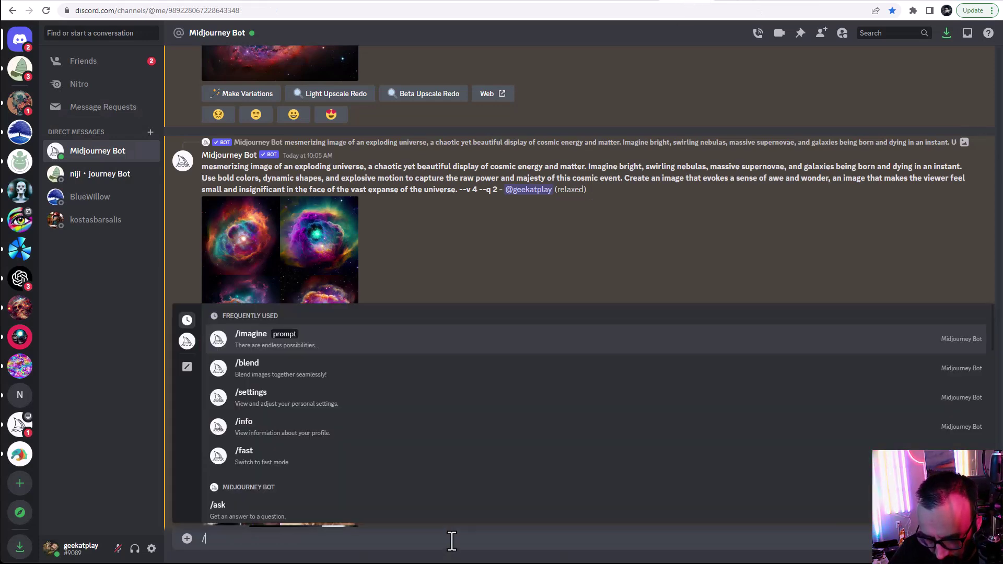
{"action": "type", "text": "fast"}
{"action": "key", "text": "Return"}
{"action": "key", "text": "Return"}
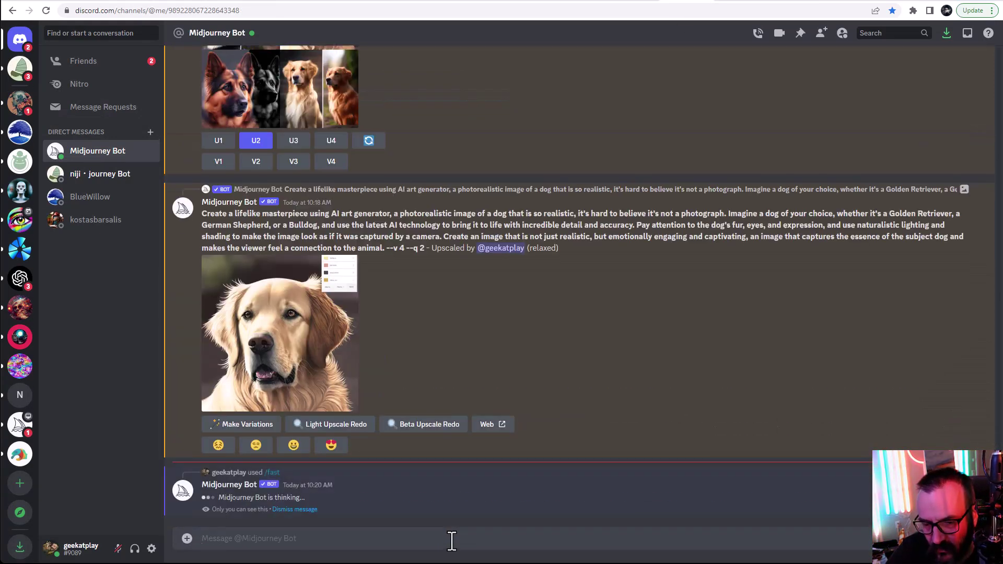
{"action": "type", "text": "/im"}
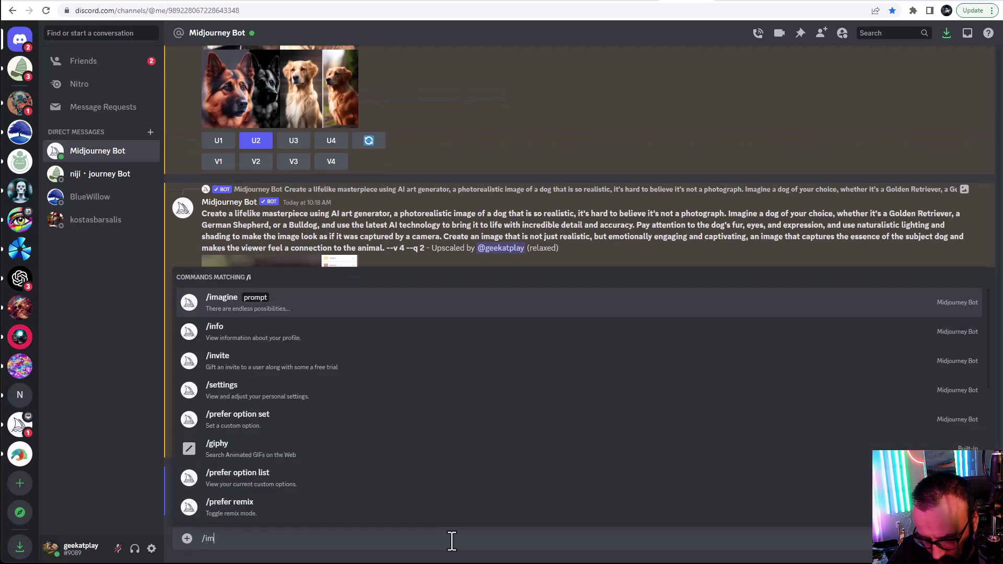
Generate a four-image grid of lifelike white robots from the pasted robot prompt with /imagine.
{"action": "key", "text": "Return"}
{"action": "key", "text": "ctrl+v"}
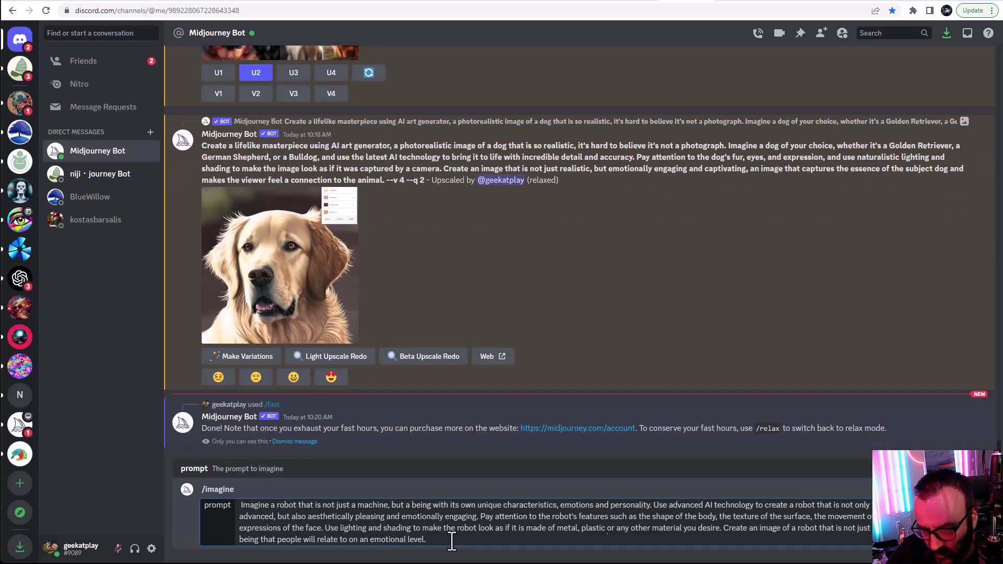
{"action": "key", "text": "Return"}
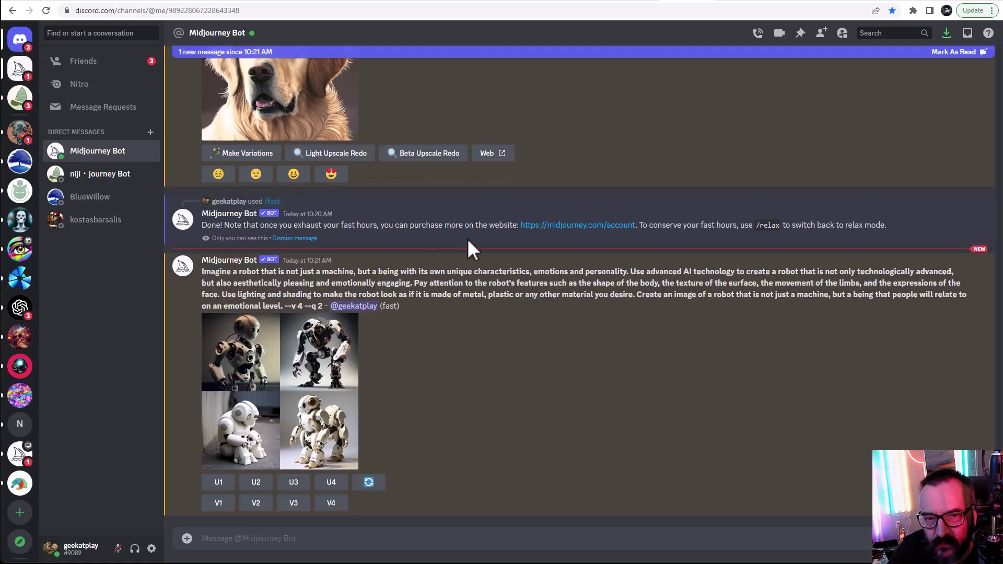
{"action": "left_click", "coordinate": [326, 400]}
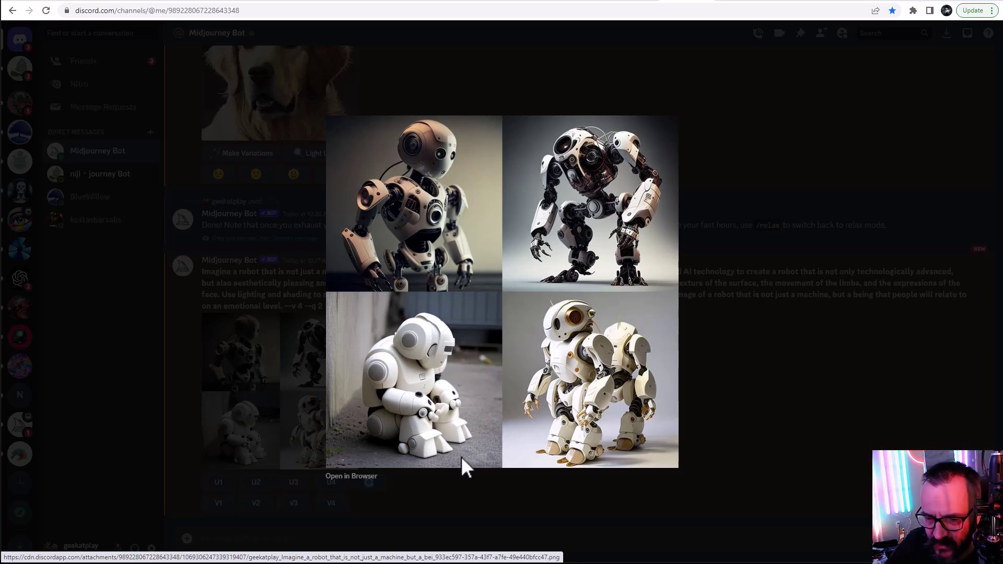
{"action": "left_click", "coordinate": [781, 391]}
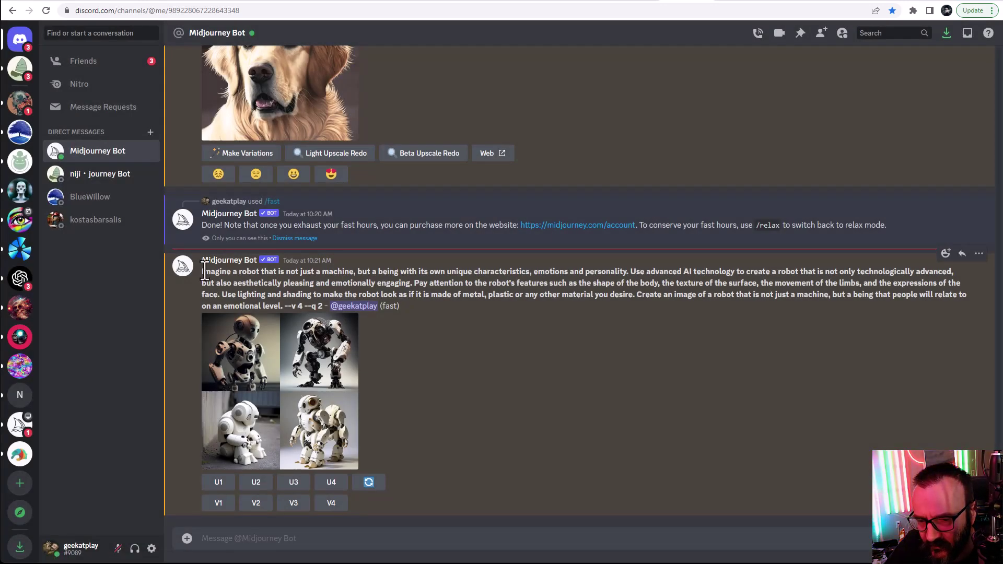
{"action": "left_click", "coordinate": [784, 2]}
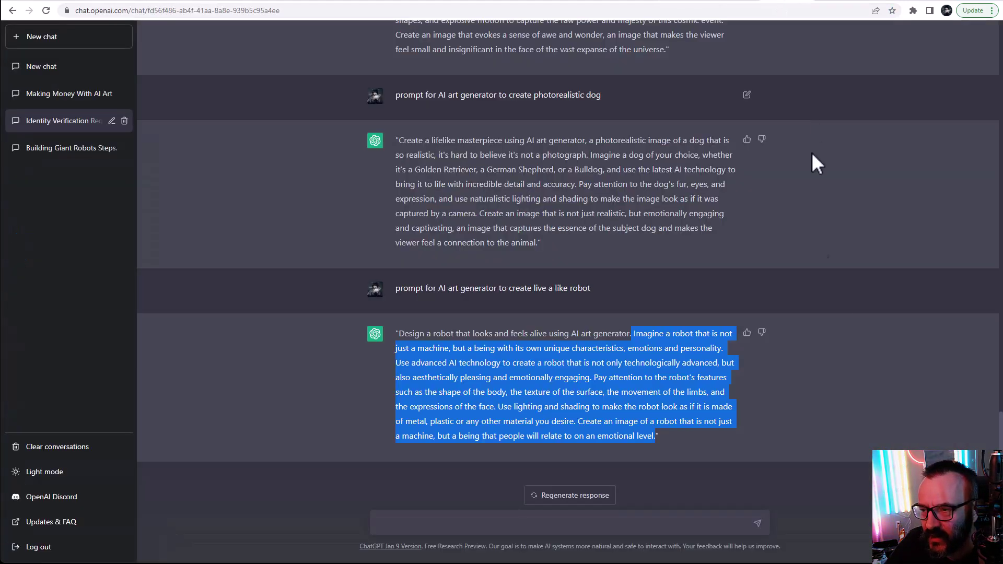
{"action": "left_click", "coordinate": [841, 395]}
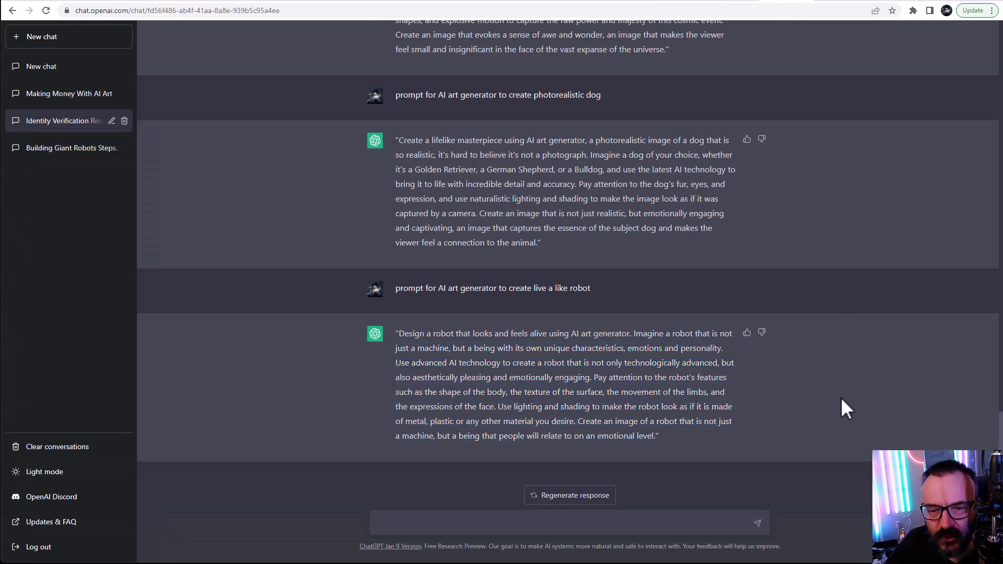